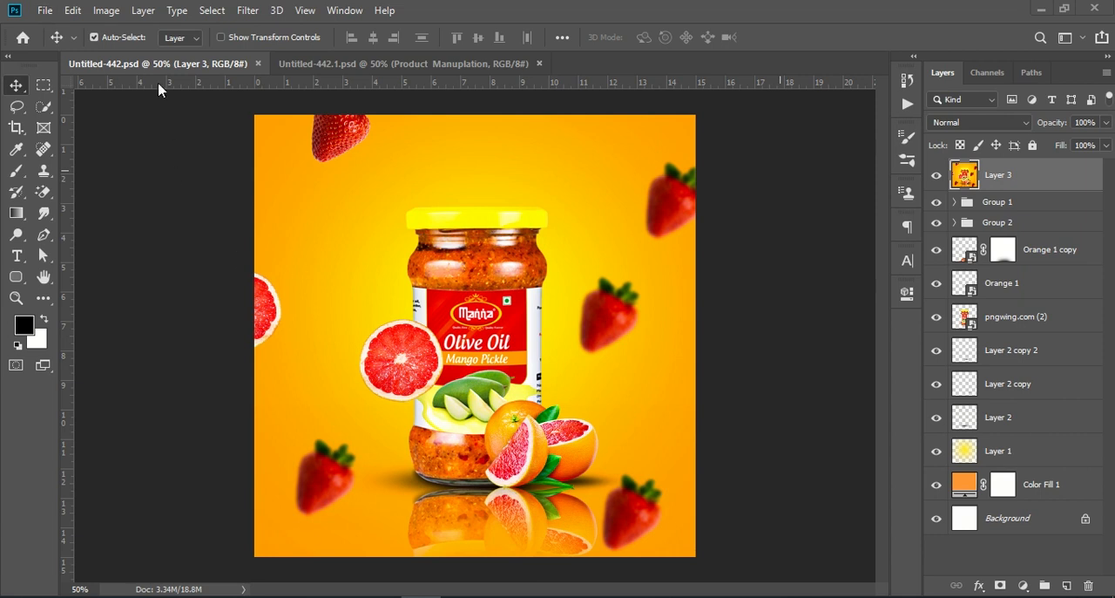
- Create a new 1080 x 1080 px document at 72 ppi in RGB colour with a white background
left_click(39, 13)
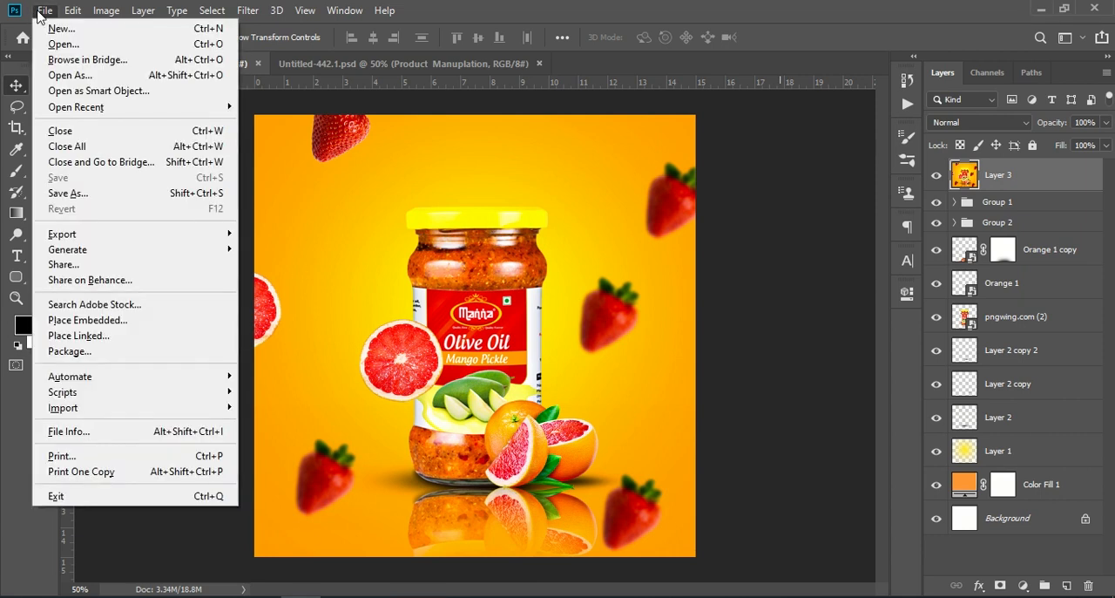
left_click(83, 32)
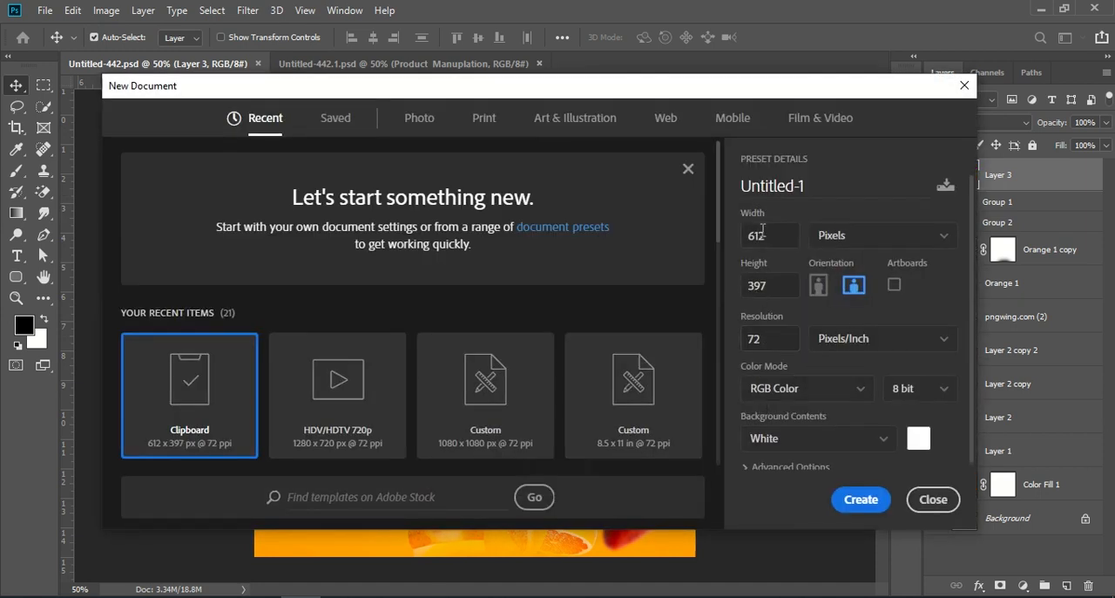
left_click(775, 231)
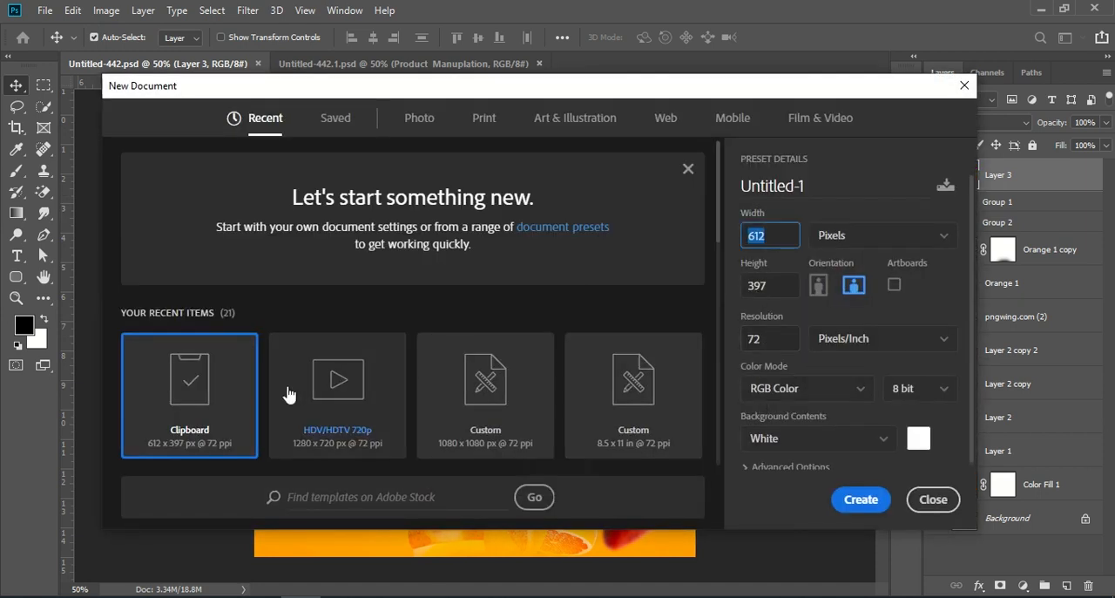
left_click(449, 402)
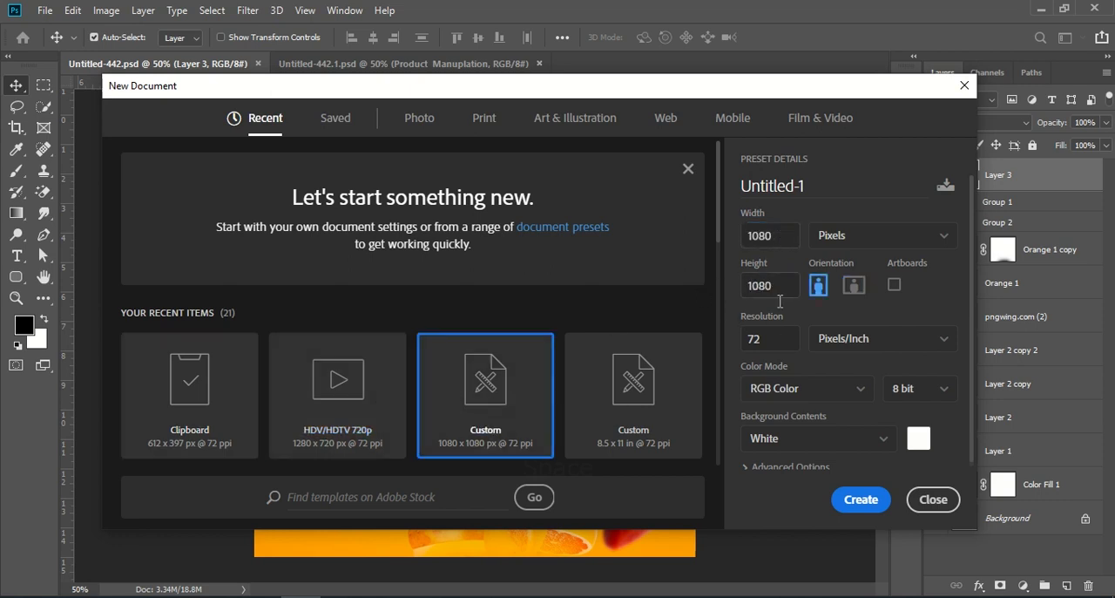
left_click(850, 500)
- Copy the pickle jar layer pngwing.com (2) from Untitled-442.psd into the centre of the new Untitled-1 document
left_click(162, 65)
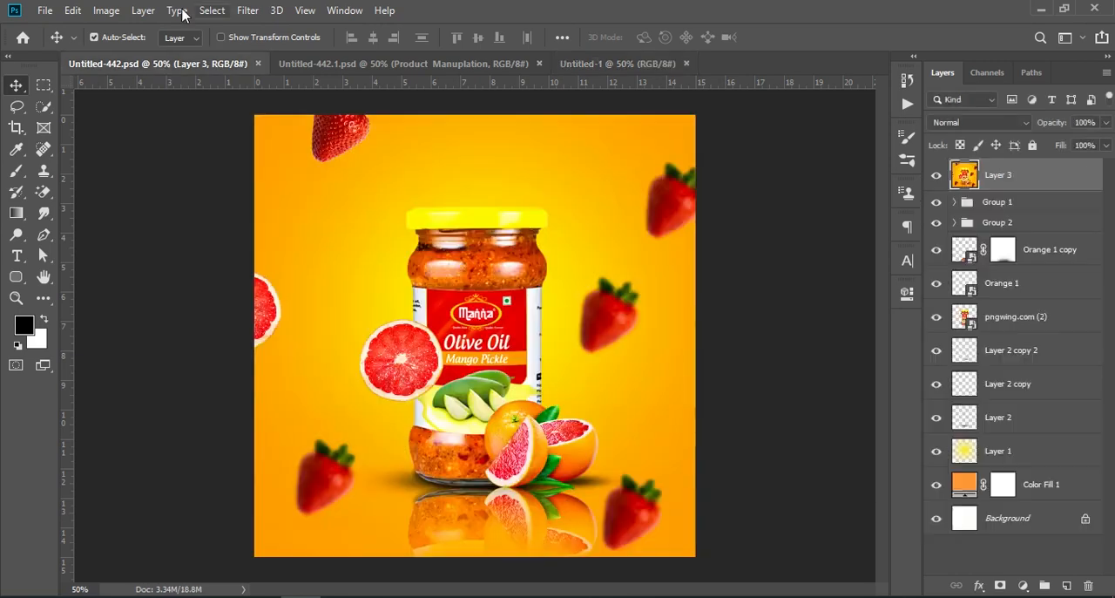
left_click(994, 319)
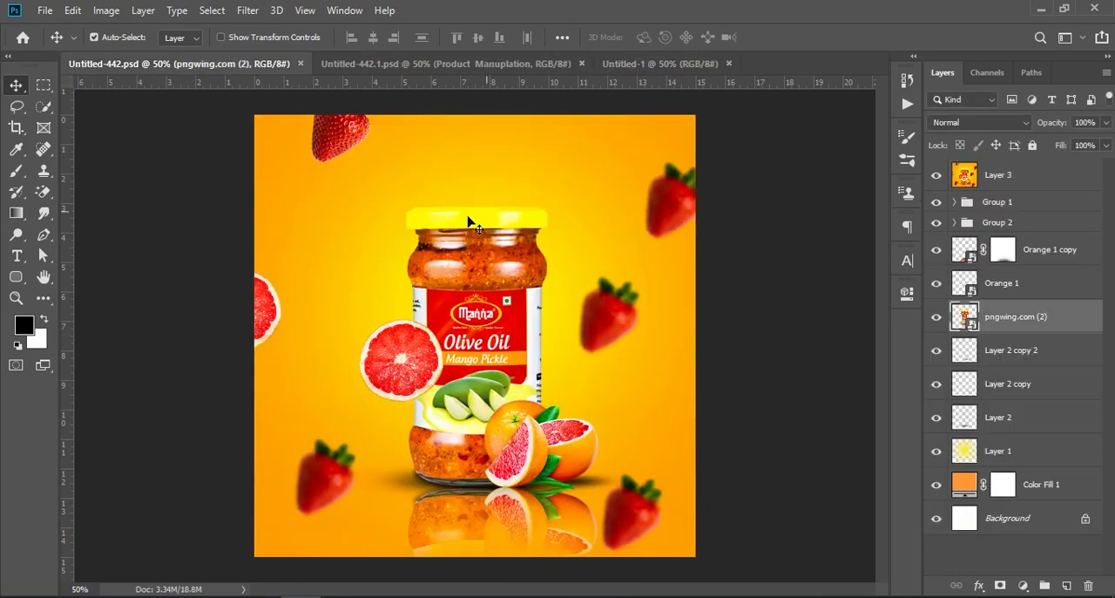
left_click_drag(1057, 327, 485, 349)
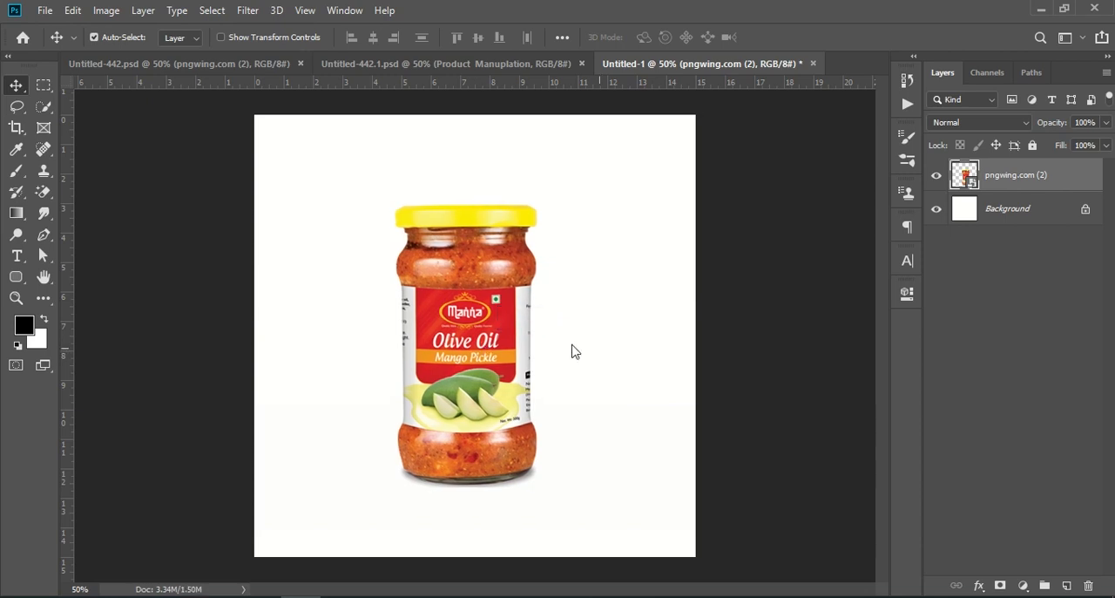
left_click(967, 331)
- Try a reflection from a vertically flipped copy of the jar layer placed below the jar, and delete that copy
left_click_drag(1050, 174, 1037, 462)
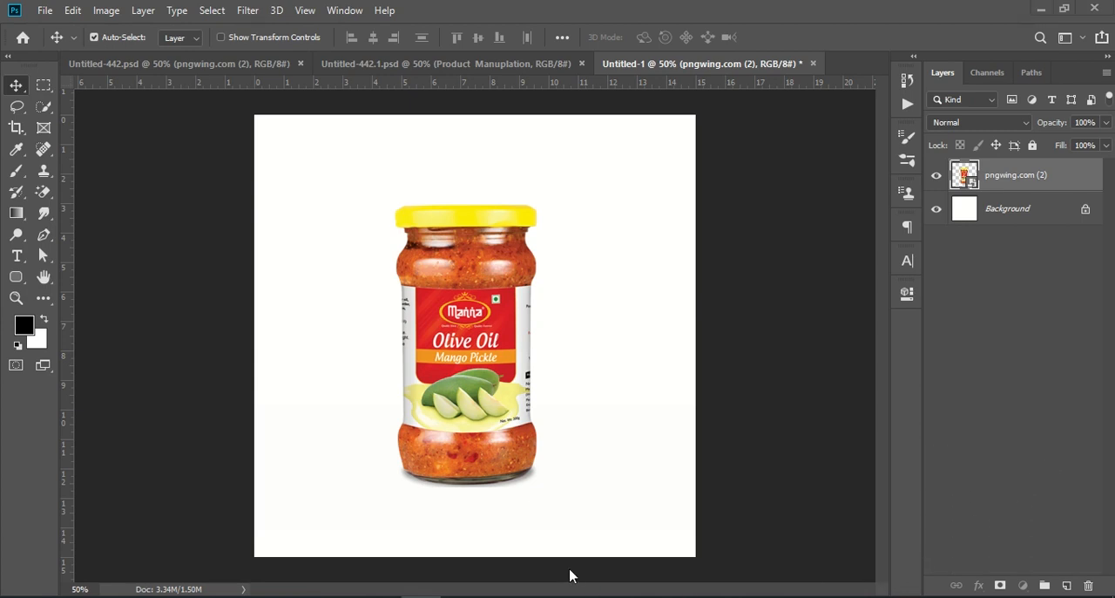
left_click_drag(1050, 164, 1066, 586)
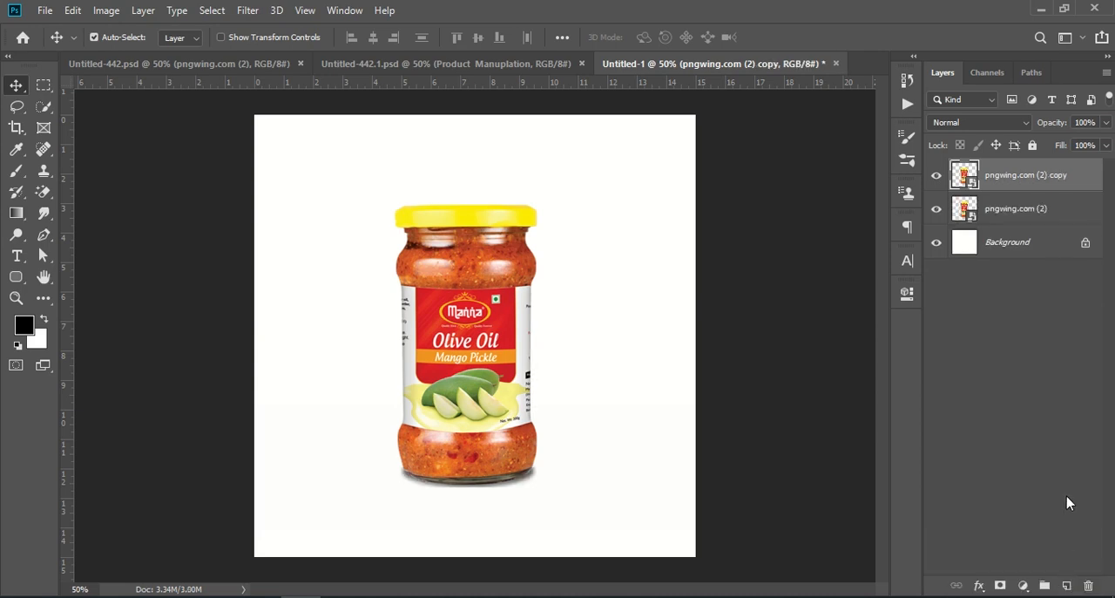
key("ctrl+t")
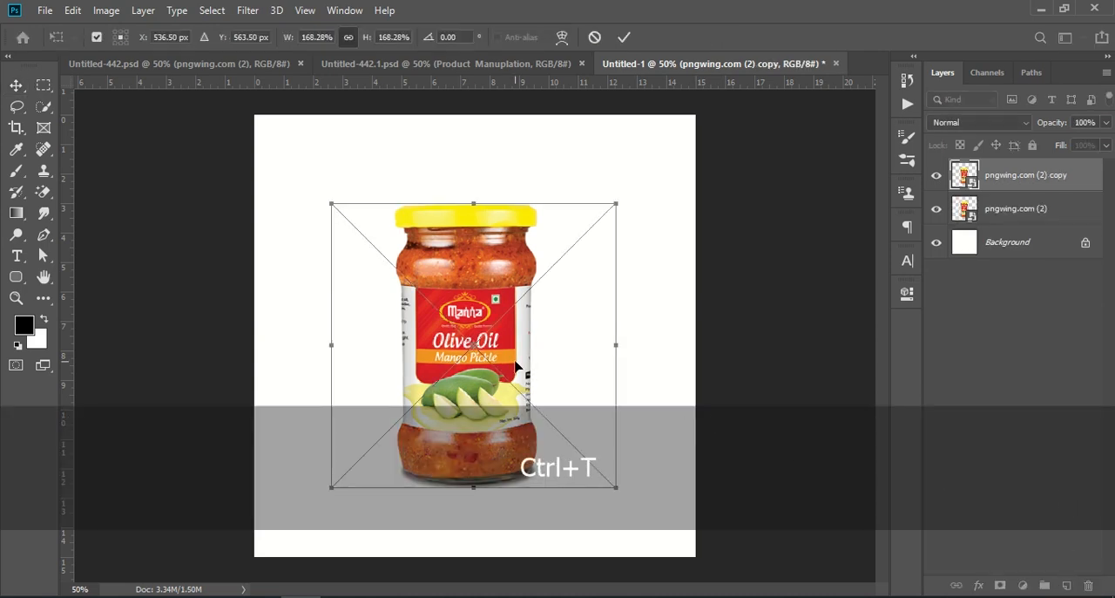
right_click(516, 368)
left_click(541, 563)
left_click_drag(448, 300, 438, 527)
left_click(1045, 364)
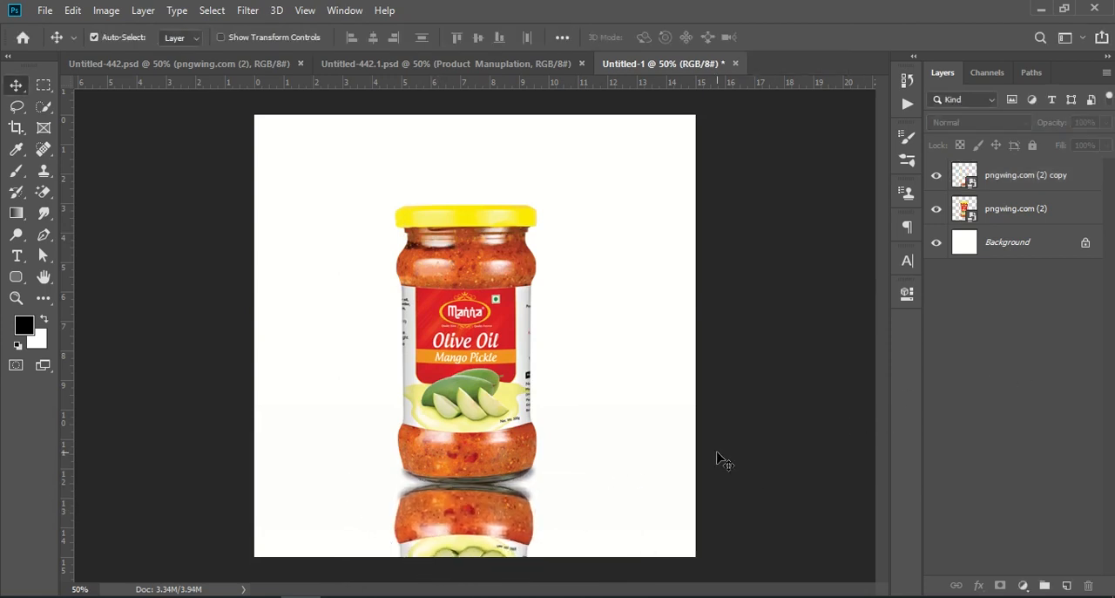
left_click_drag(516, 516, 489, 521)
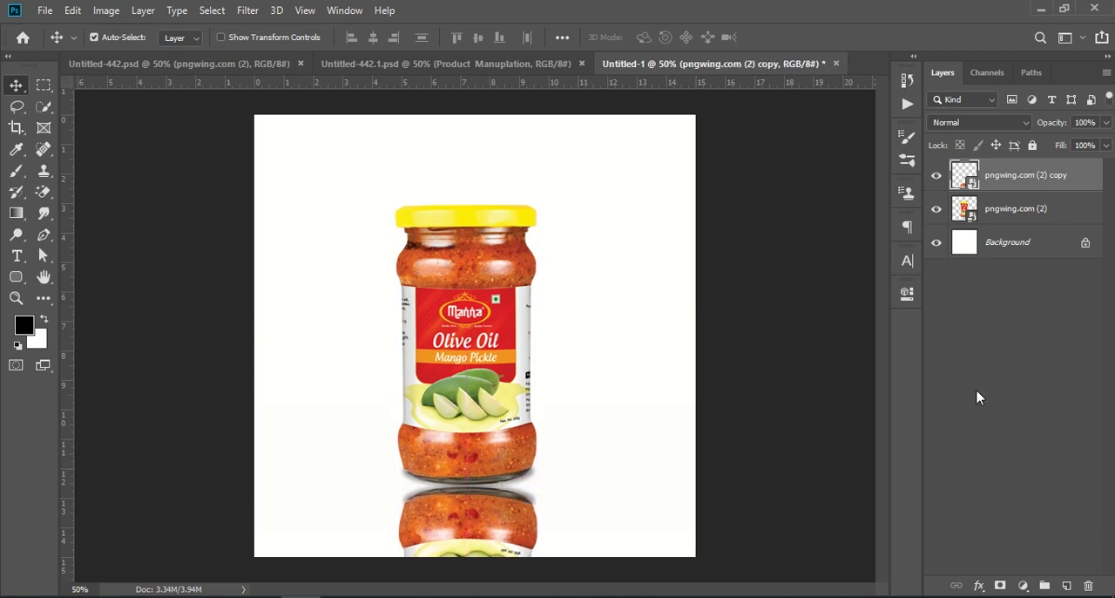
left_click(1089, 585)
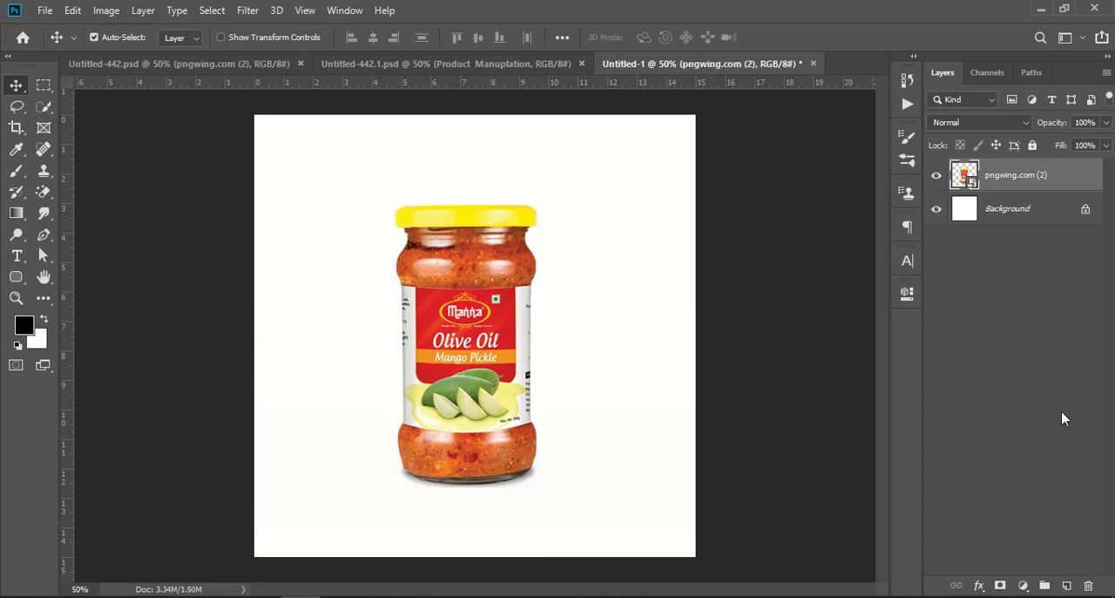
- Add an orange solid colour fill layer (#ff9933) between the Background and the jar, sampling the colour from the jar label
left_click(1027, 216)
left_click(1023, 585)
left_click(1065, 292)
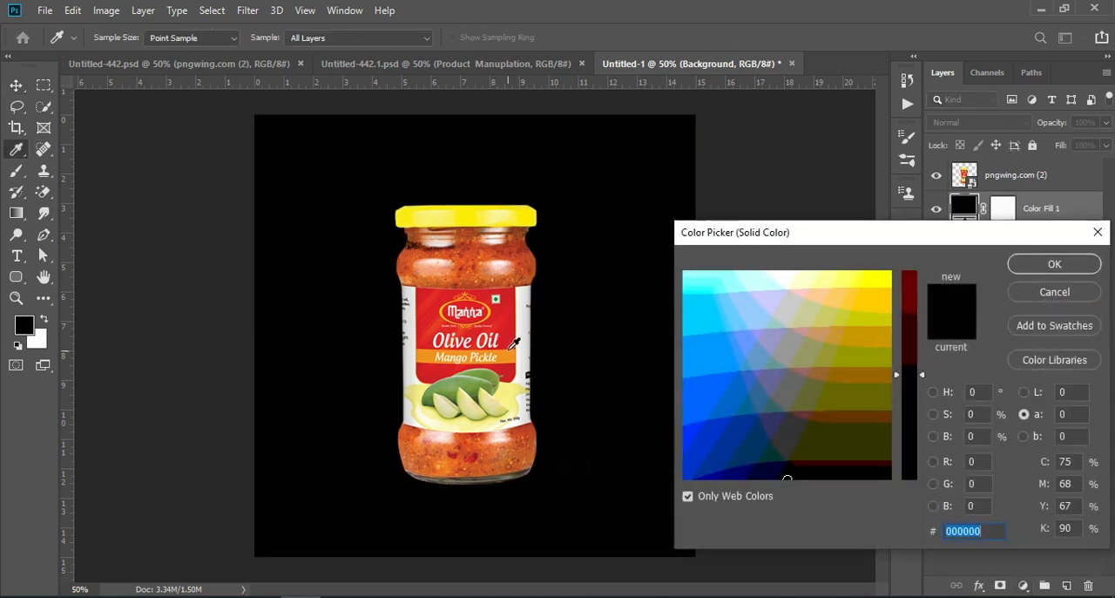
left_click(505, 360)
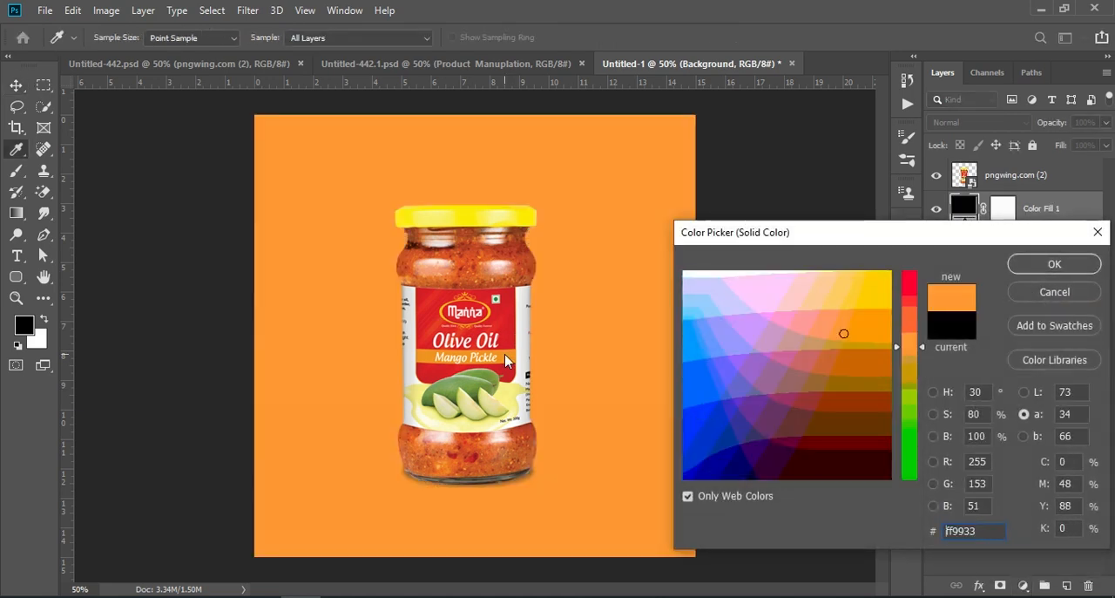
left_click(1038, 263)
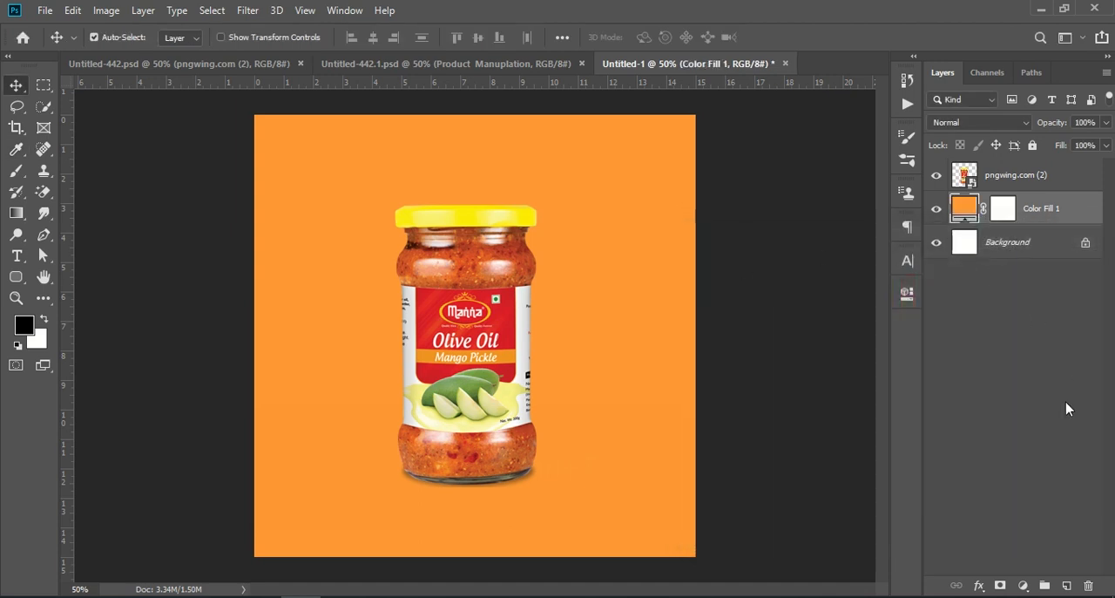
- On a new layer behind the jar, paint a soft glow with a 1000 px brush in yellow sampled from the lid
left_click(1066, 584)
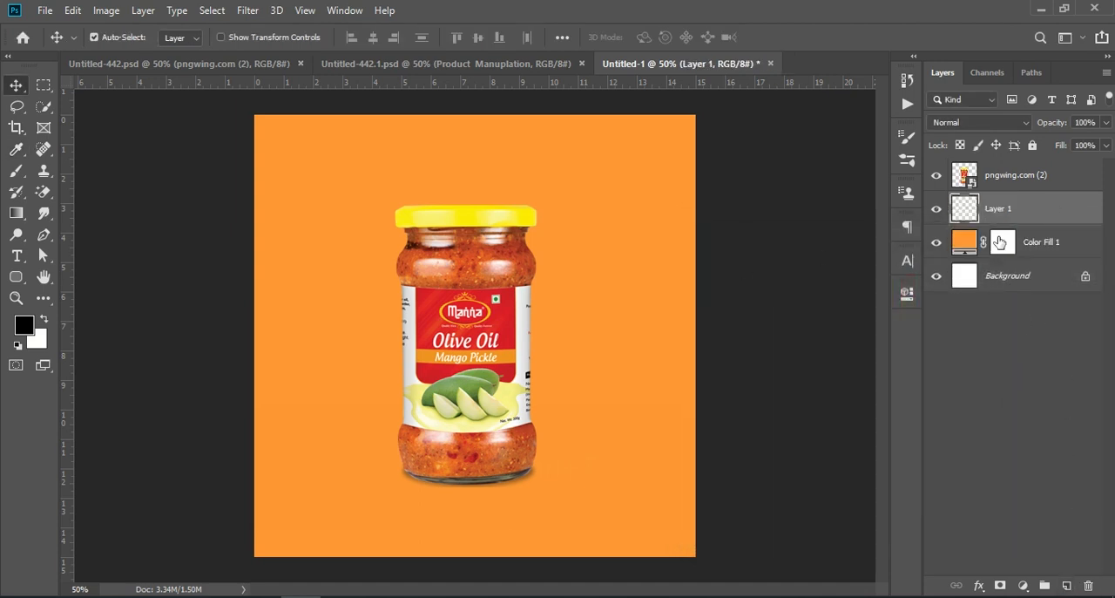
left_click(17, 170)
left_click(17, 149)
left_click(522, 216)
left_click(17, 170)
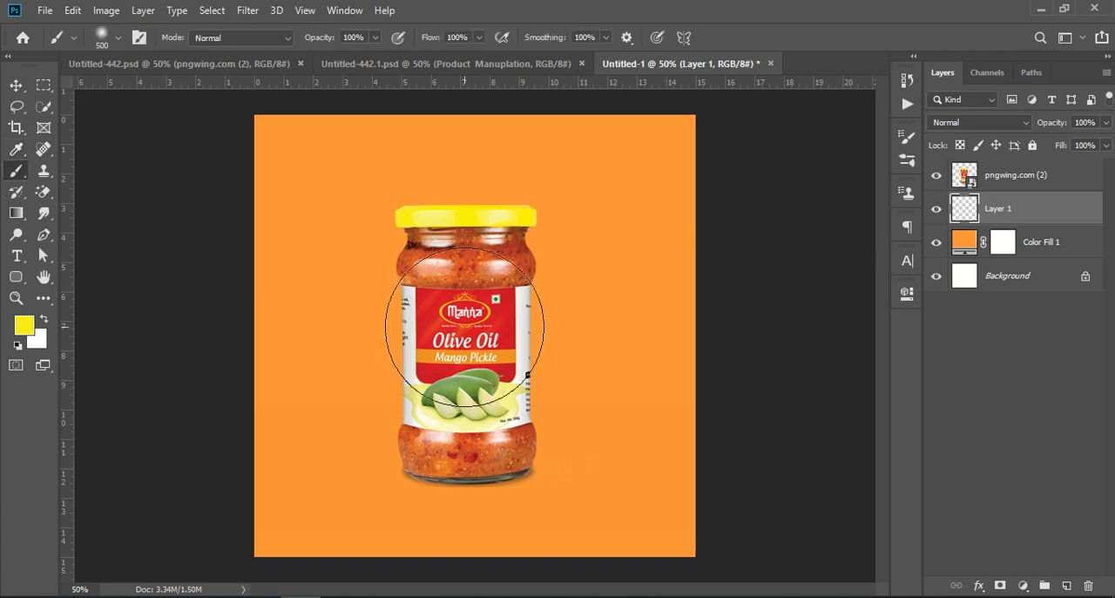
key("bracketright")
key("bracketright")
key("bracketright")
key("bracketright")
key("bracketright")
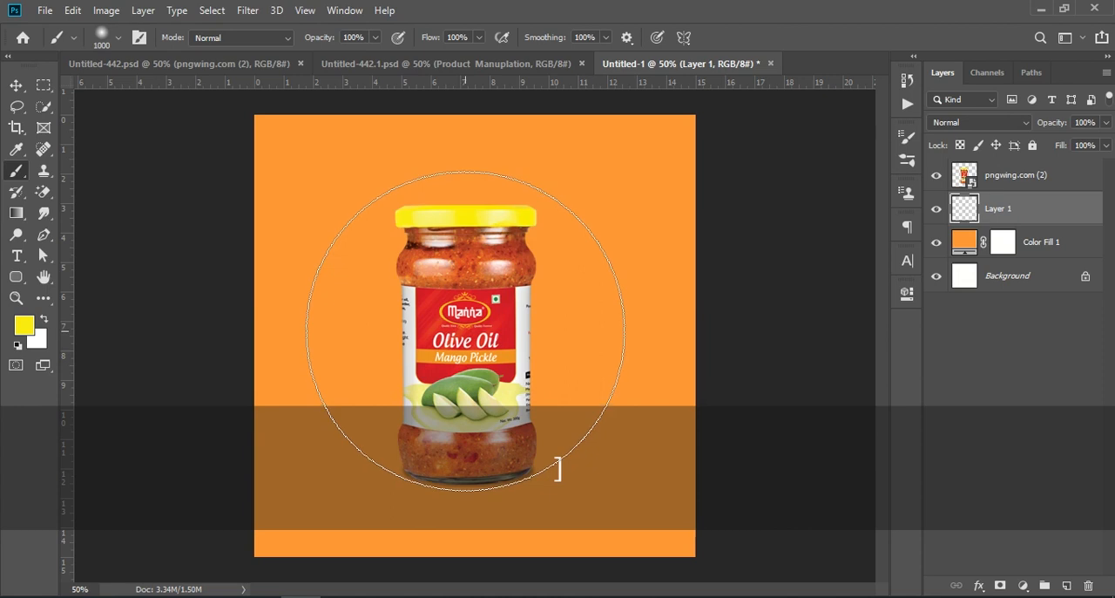
left_click(466, 331)
- Enlarge the yellow glow on Layer 1 proportionally to about 118%, extending it upwards beyond the canvas
left_click(17, 85)
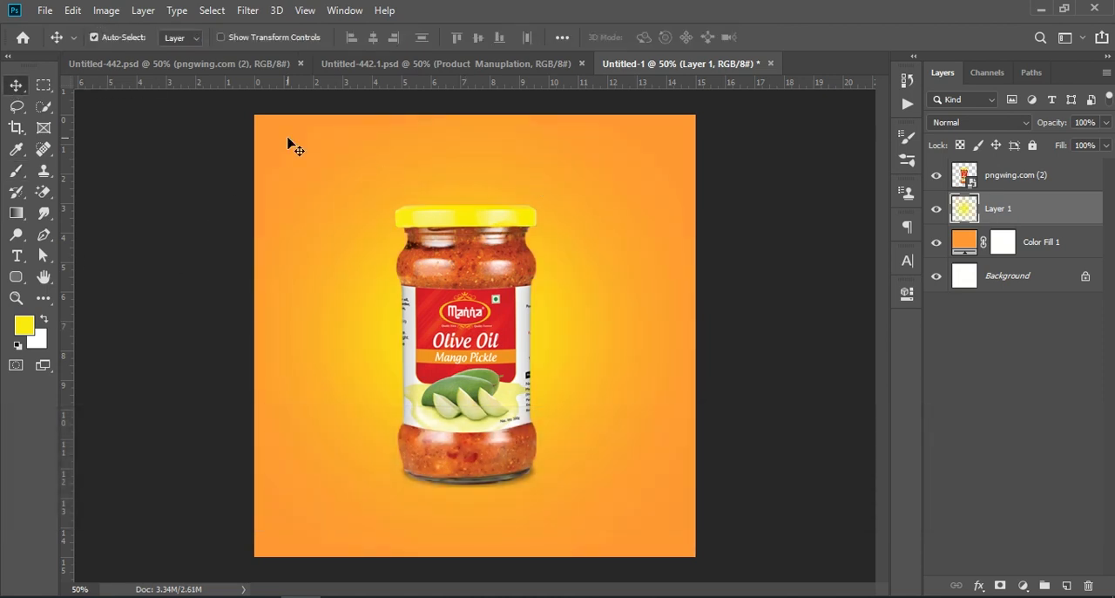
key("ctrl+t")
left_click_drag(473, 114, 473, 36)
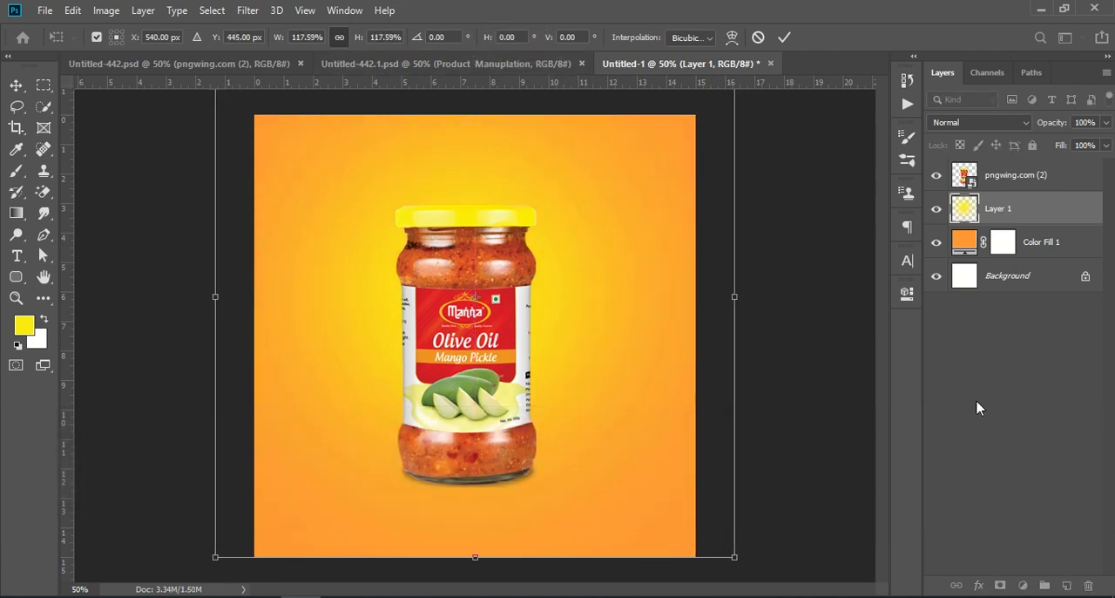
left_click(931, 396)
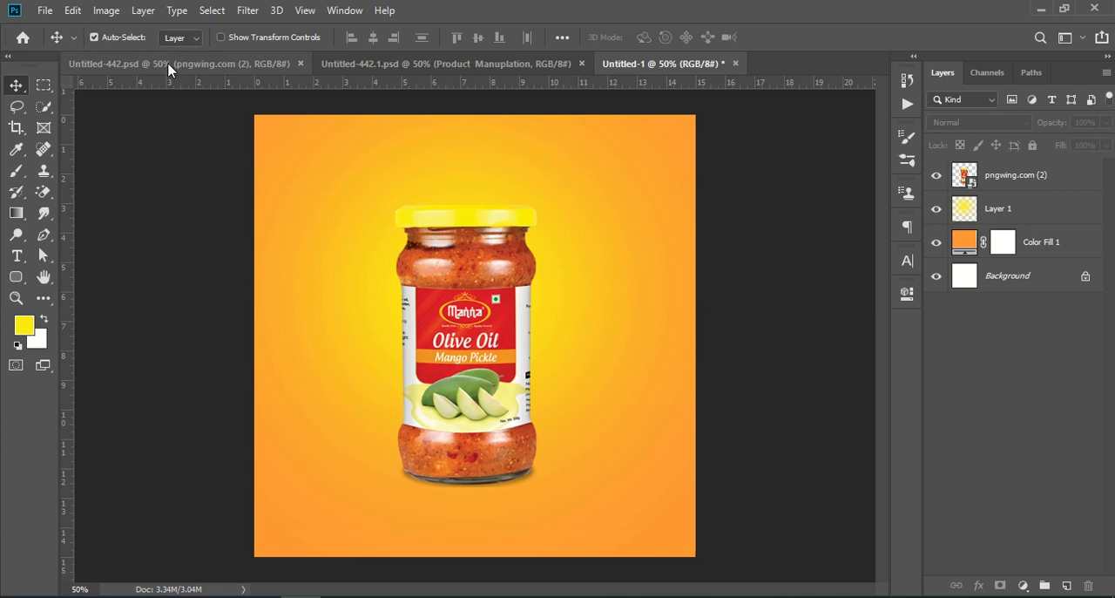
- Place the embedded image Orange 1 from Downloads, scaled to about 45%, in front of the jar's lower right side
left_click(44, 11)
left_click(141, 320)
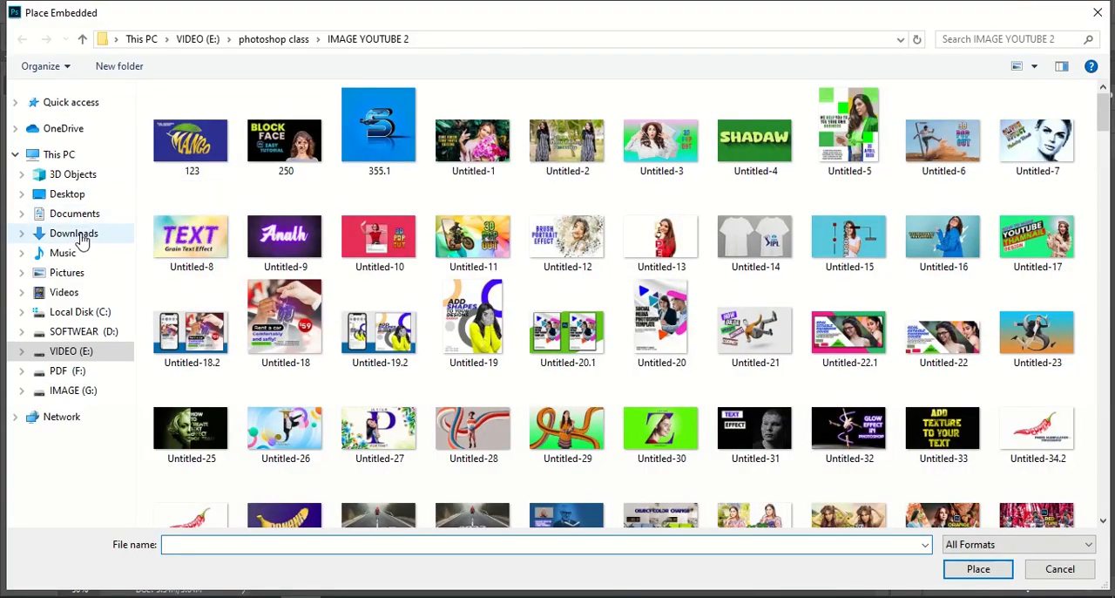
left_click(77, 233)
left_click(357, 132)
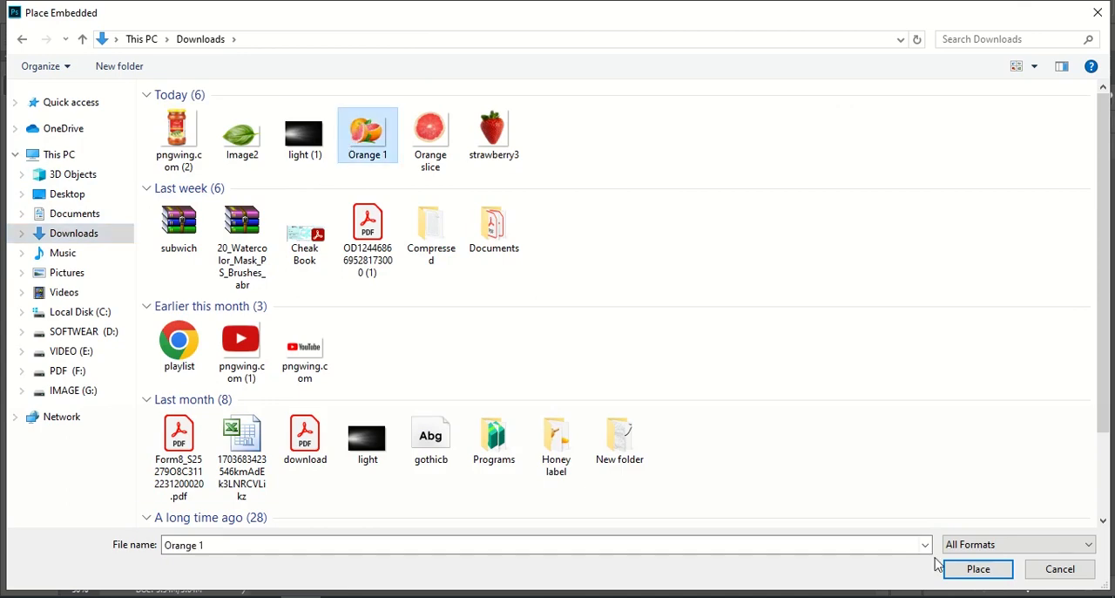
left_click(969, 568)
left_click_drag(623, 343, 568, 439)
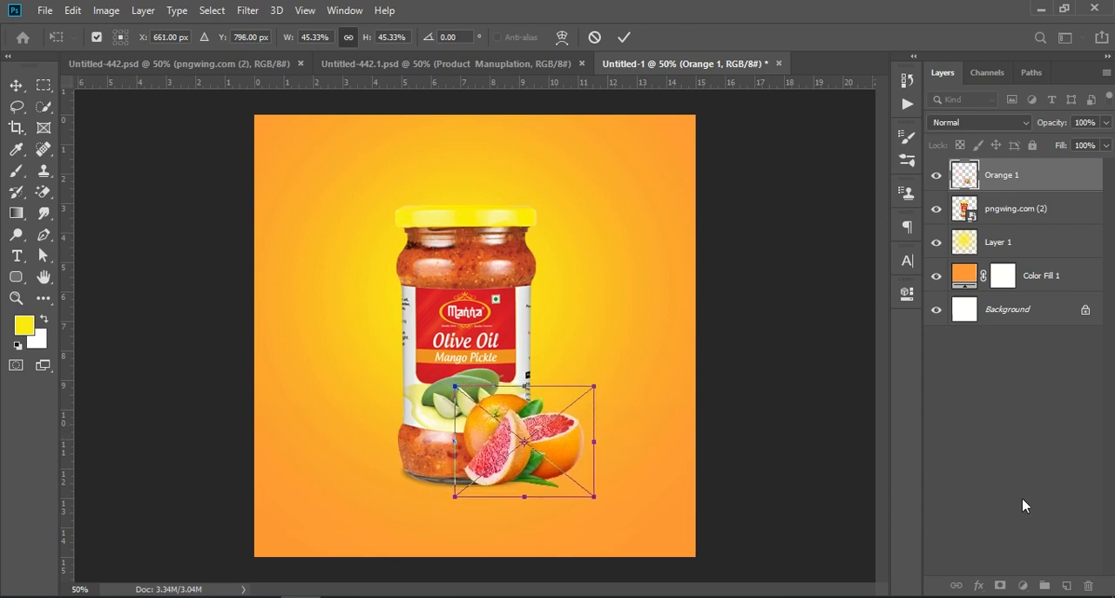
key("Return")
left_click(1003, 463)
- Hide the Orange 1 layer and add a new empty layer directly above Layer 1
left_click(936, 175)
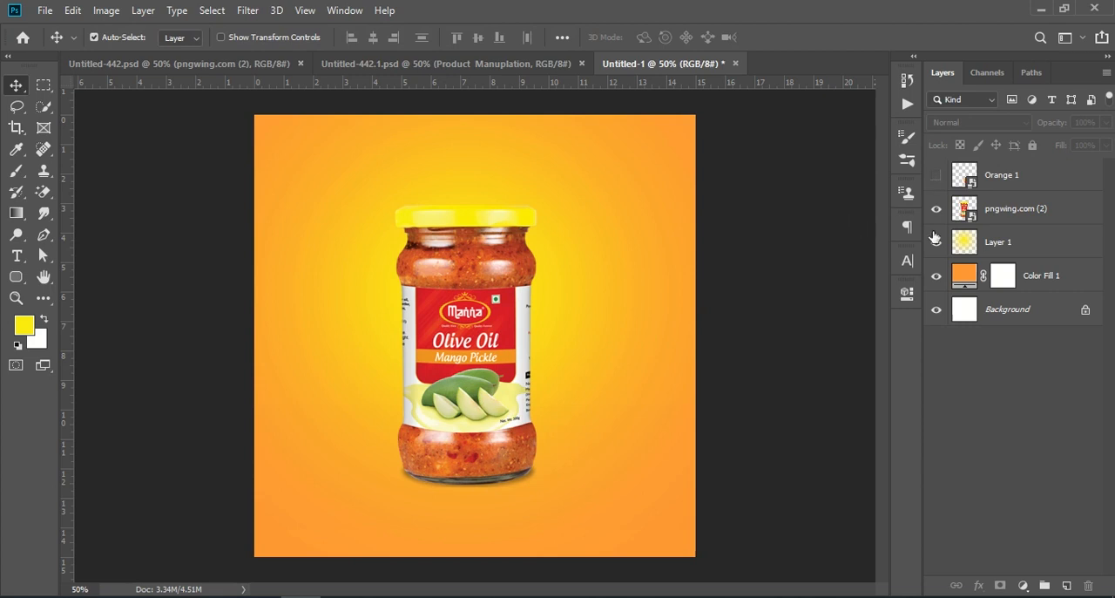
left_click(1044, 244)
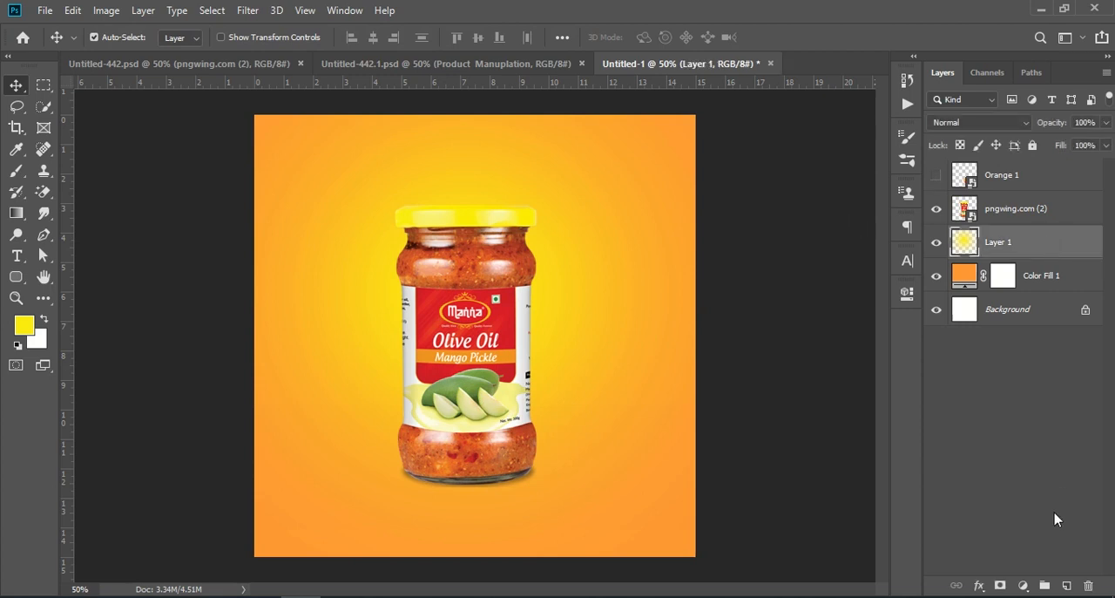
left_click(1064, 582)
- Paint a black shadow under the jar's base on Layer 2 with the flat soft elliptical brush at 700 px
key("shift+d")
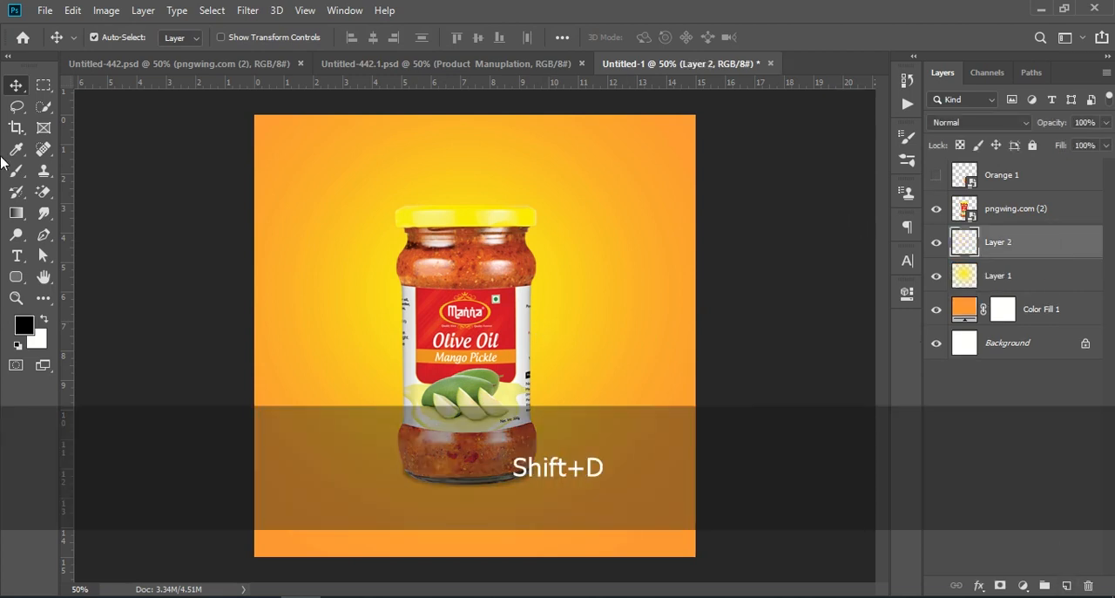
left_click(16, 171)
left_click(115, 43)
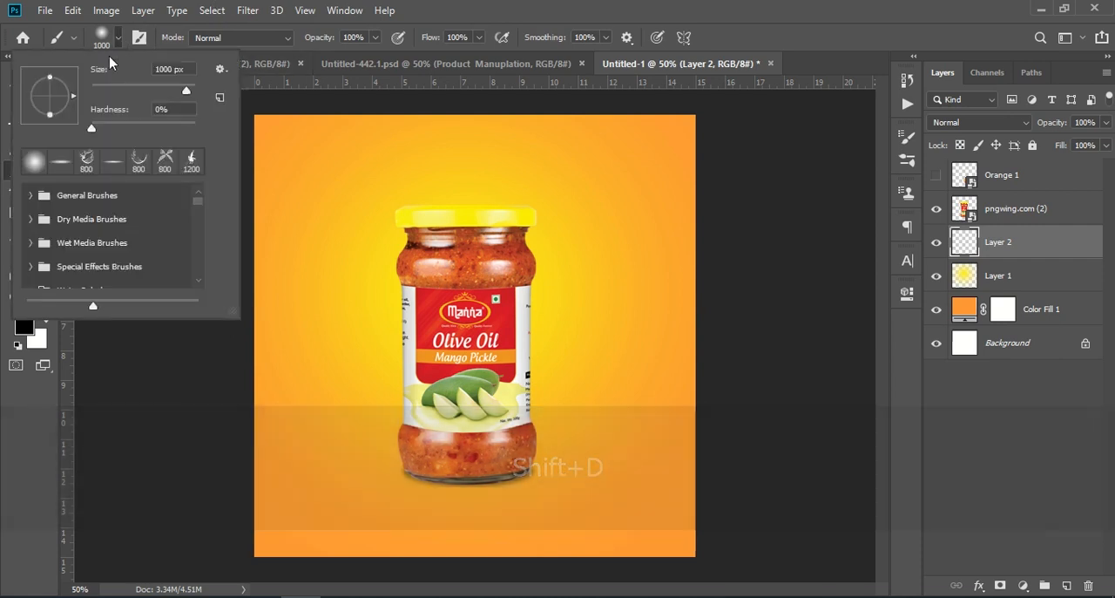
left_click(60, 165)
left_click(37, 414)
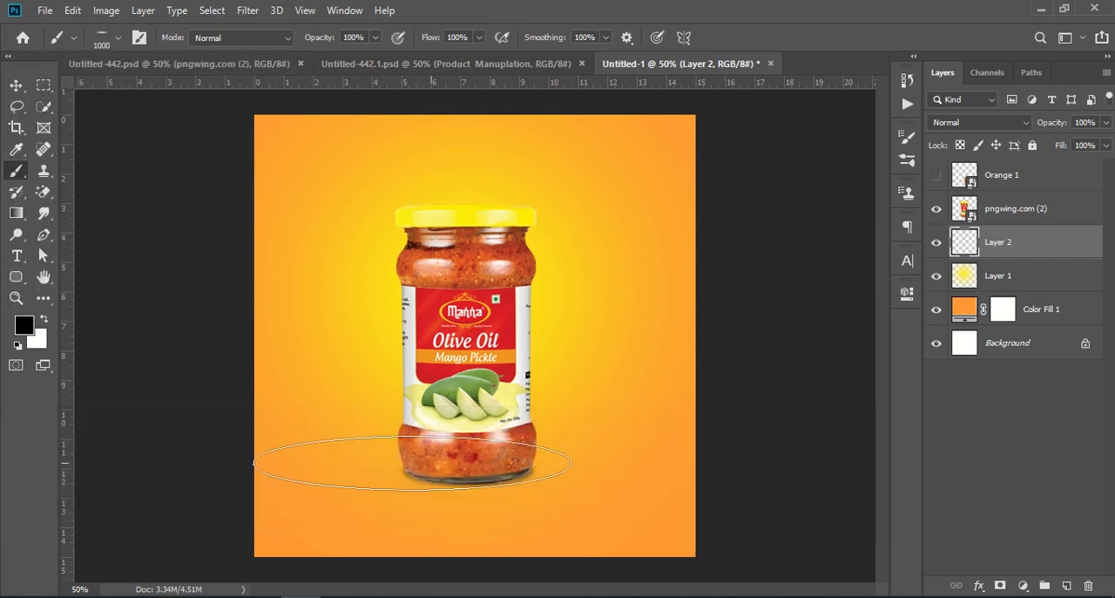
key("bracketleft")
key("bracketleft")
key("bracketleft")
key("bracketleft")
key("bracketleft")
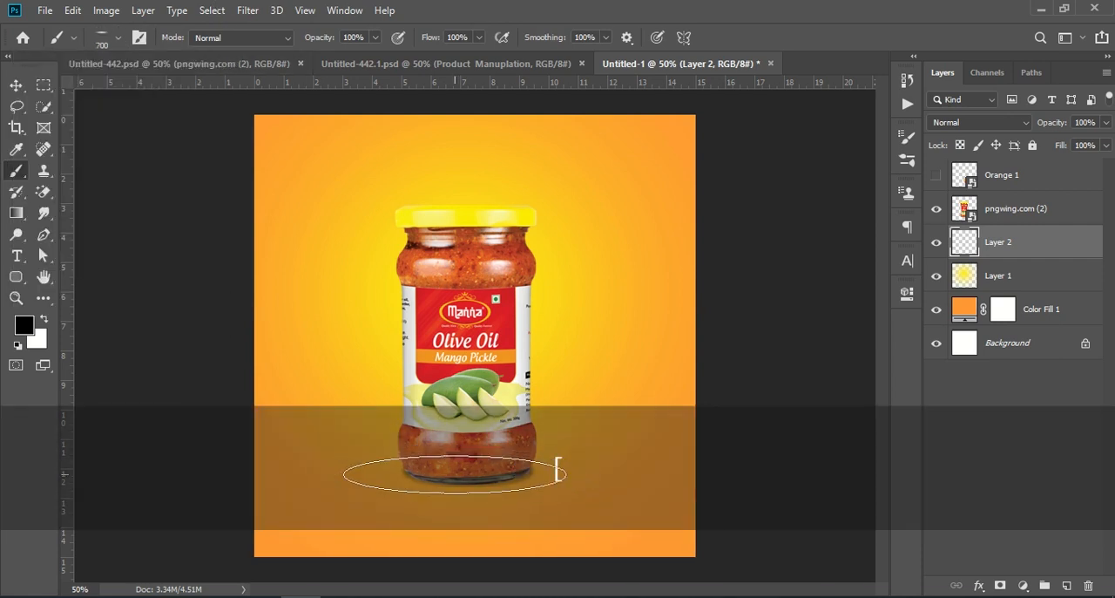
left_click(471, 475)
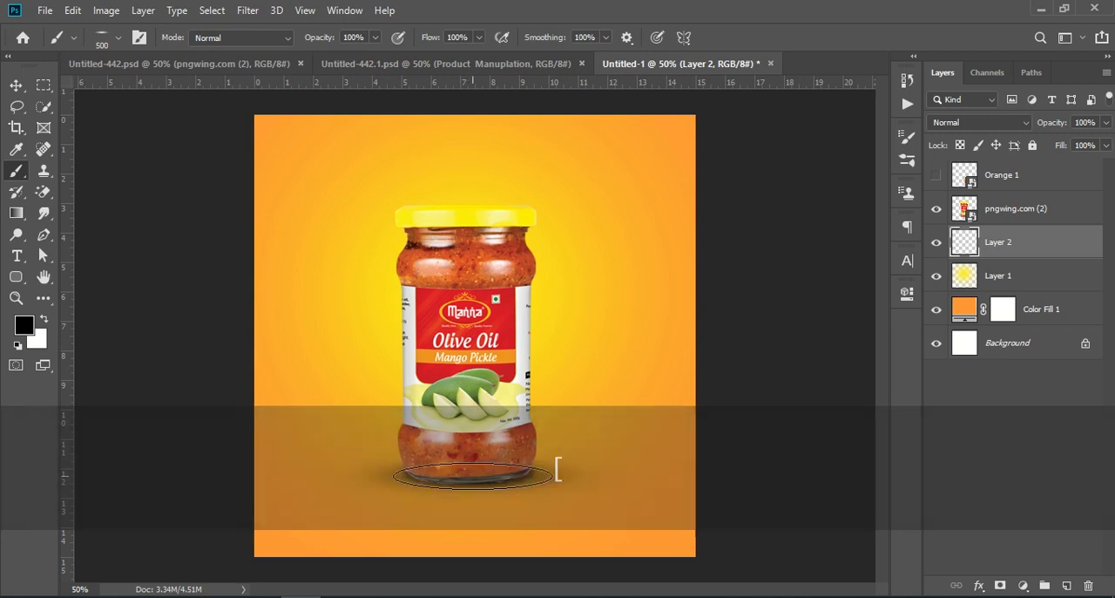
- Nudge the shadow on Layer 2 down by 12 px so it sits beneath the jar's base
key("ctrl+t")
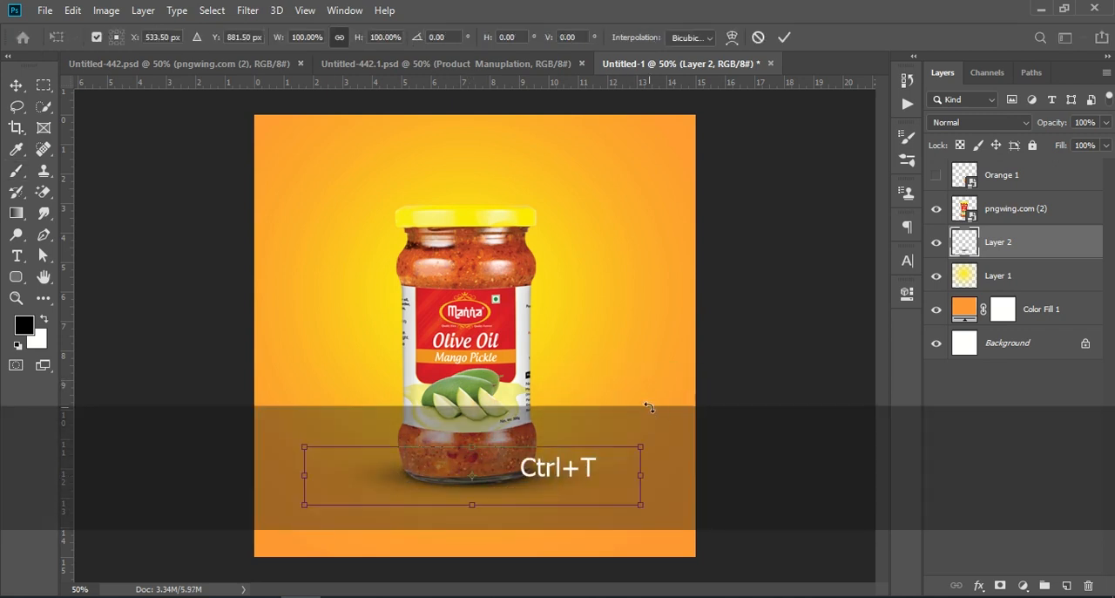
key("Down")
key("Down")
key("Down")
key("Down")
key("Down")
key("Down")
key("Down")
key("Down")
key("Down")
key("Down")
key("Down")
key("Down")
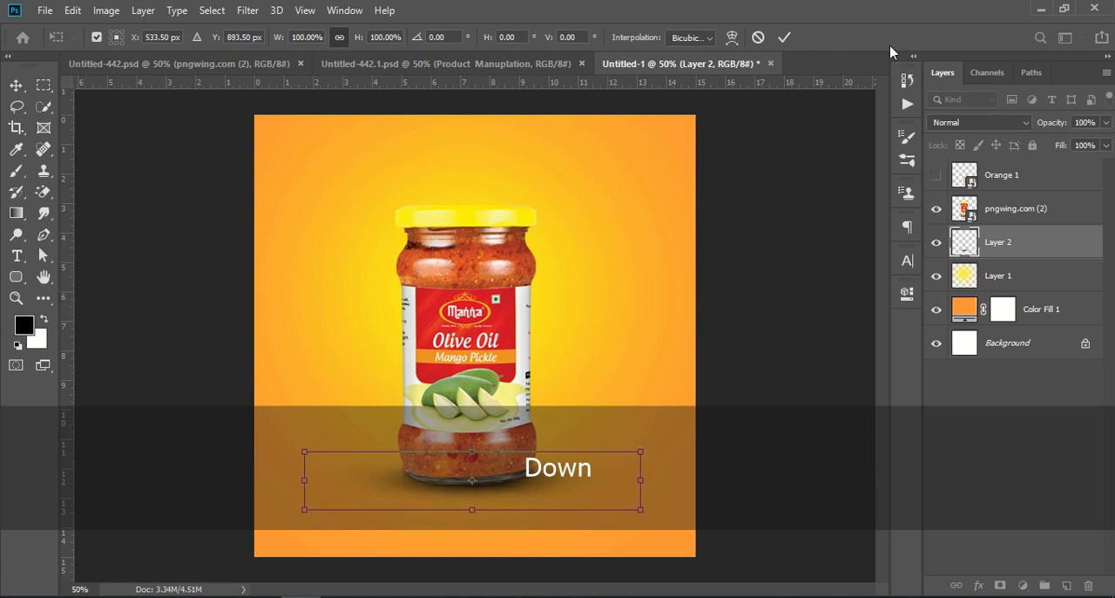
left_click(784, 37)
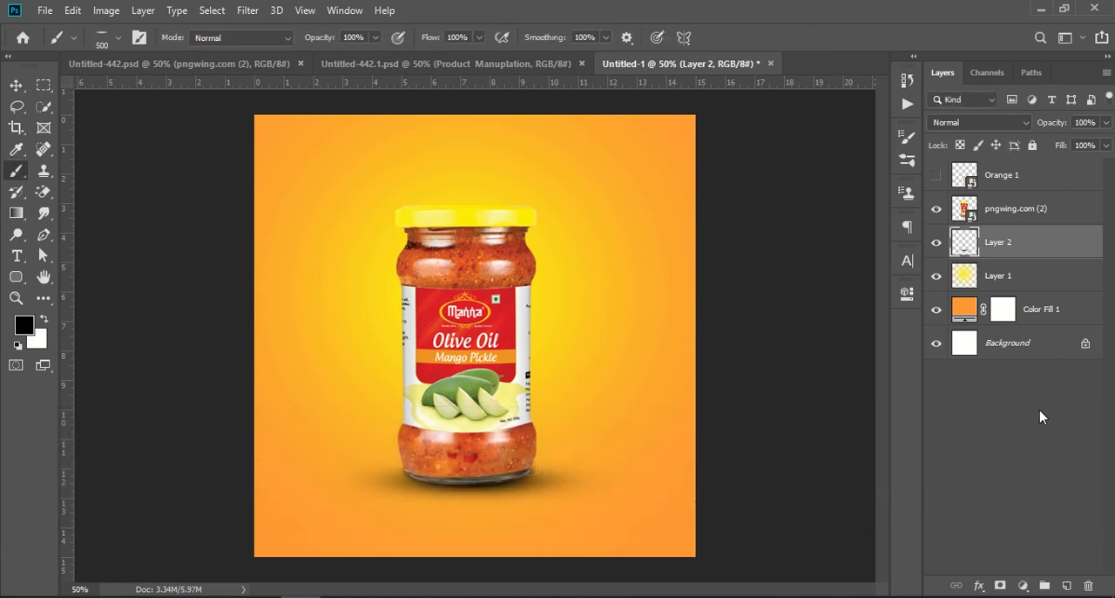
- Duplicate the Layer 2 shadow, move the copy beneath the displayed Orange 1 fruit, and set its opacity to 61%
left_click_drag(1086, 247, 1068, 584)
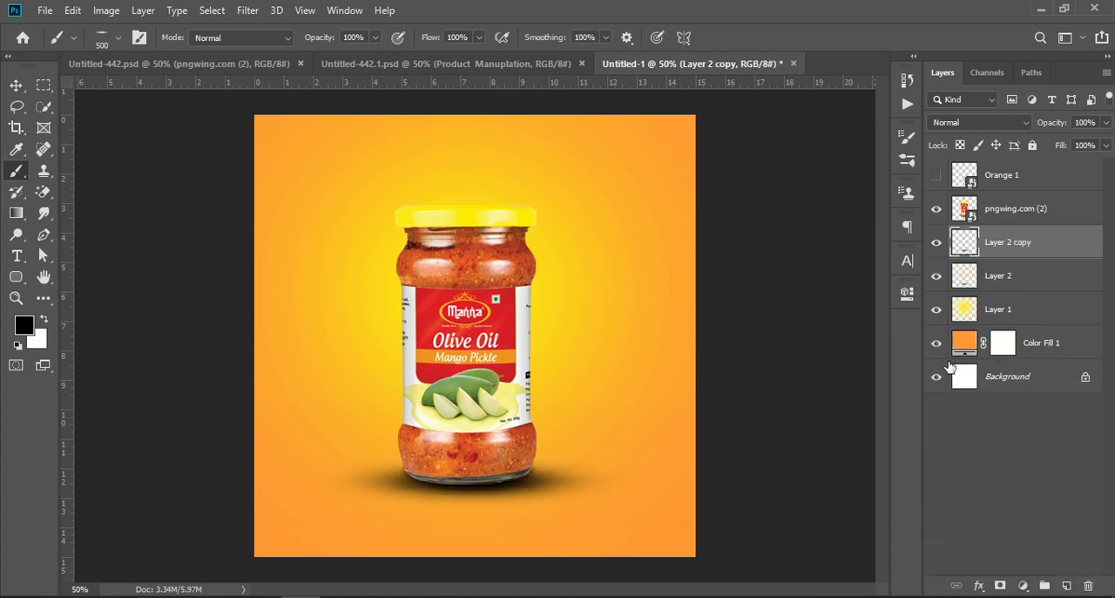
left_click(936, 178)
key("ctrl")
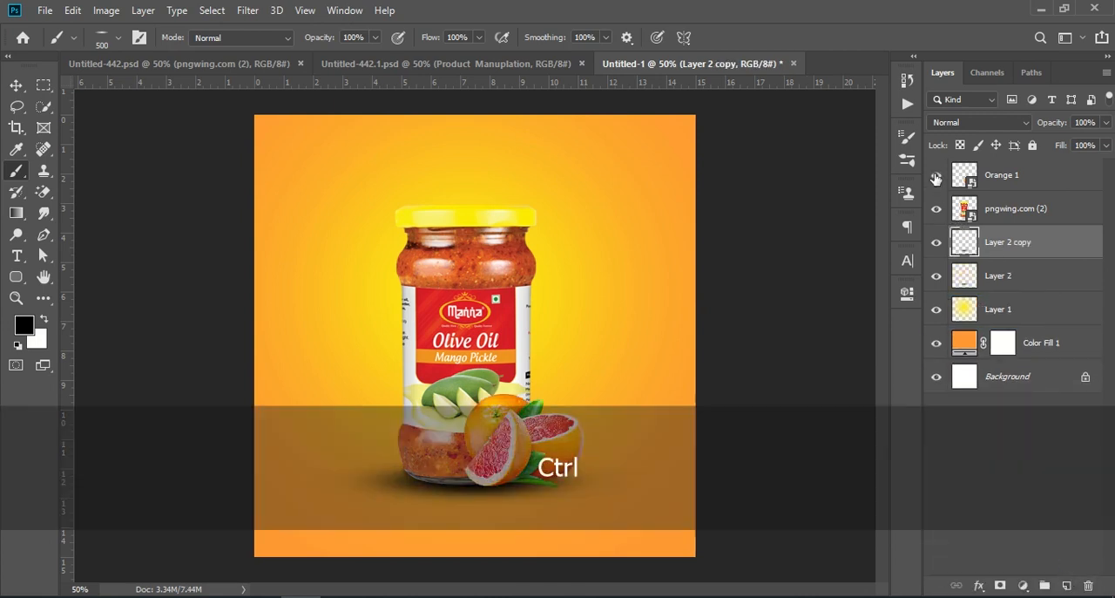
key("ctrl+t")
left_click_drag(501, 504, 575, 497)
left_click_drag(1052, 128, 1021, 128)
- Duplicate Layer 2 copy and reshape the new shadow with Free Transform so it sits under the orange fruit
mouse_move(1045, 244)
left_mouse_down()
mouse_move(1060, 247)
mouse_move(1066, 267)
mouse_move(1076, 562)
mouse_move(1067, 585)
left_mouse_up()
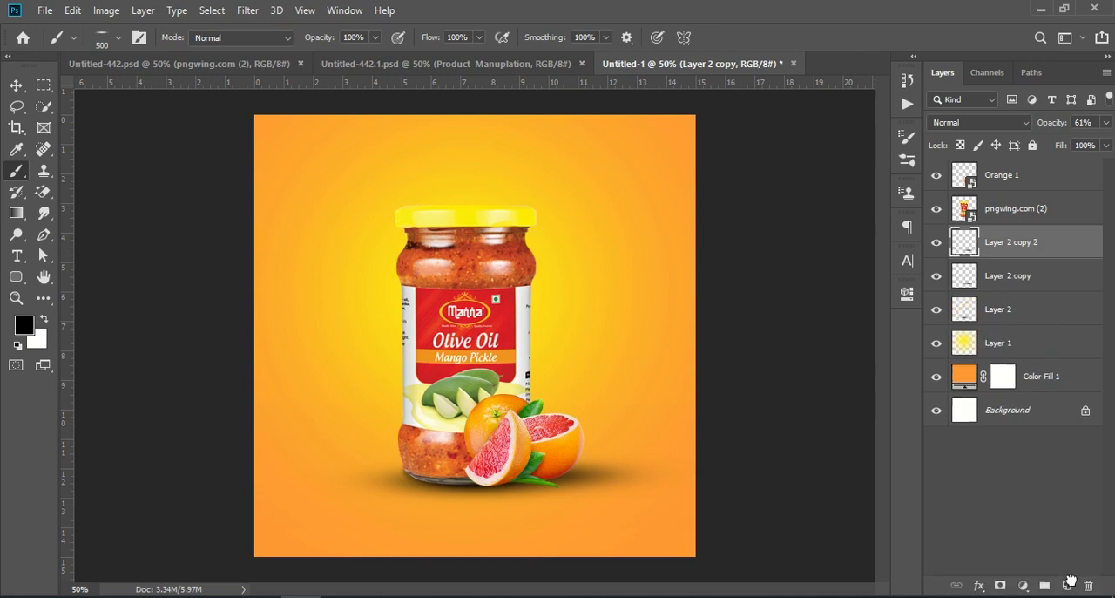
key("ctrl")
key("ctrl+t")
left_click_drag(635, 493, 575, 493)
mouse_move(655, 482)
left_mouse_down()
mouse_move(523, 482)
mouse_move(505, 495)
mouse_move(568, 491)
mouse_move(560, 495)
left_mouse_up()
left_click(1023, 485)
key("b")
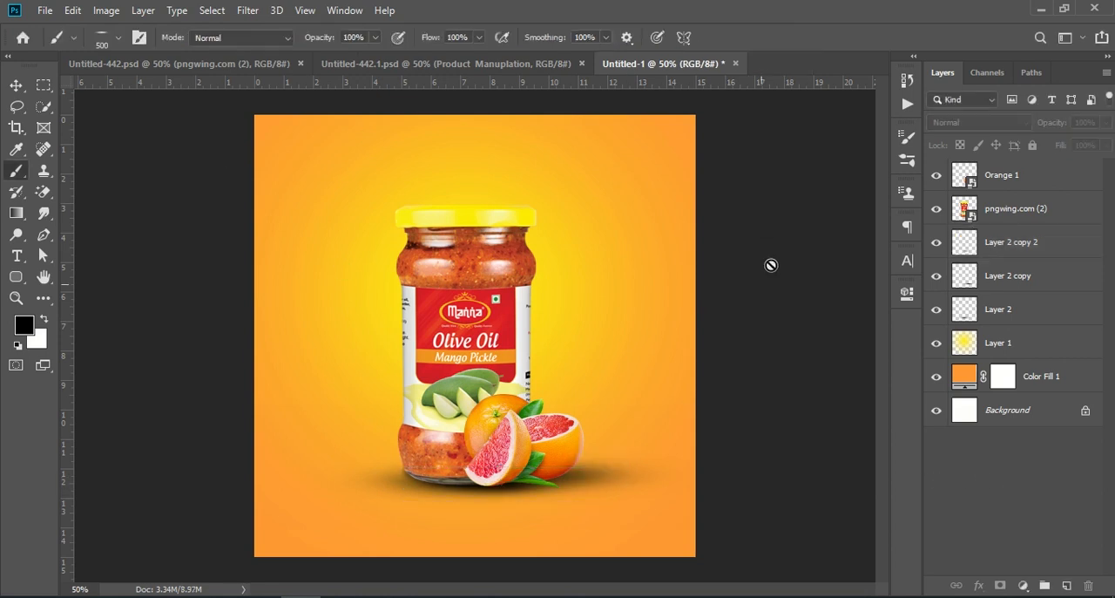
- Examine what the Orange 1, jar and three shadow layers each contribute by switching their visibility off and on
left_click(1010, 277)
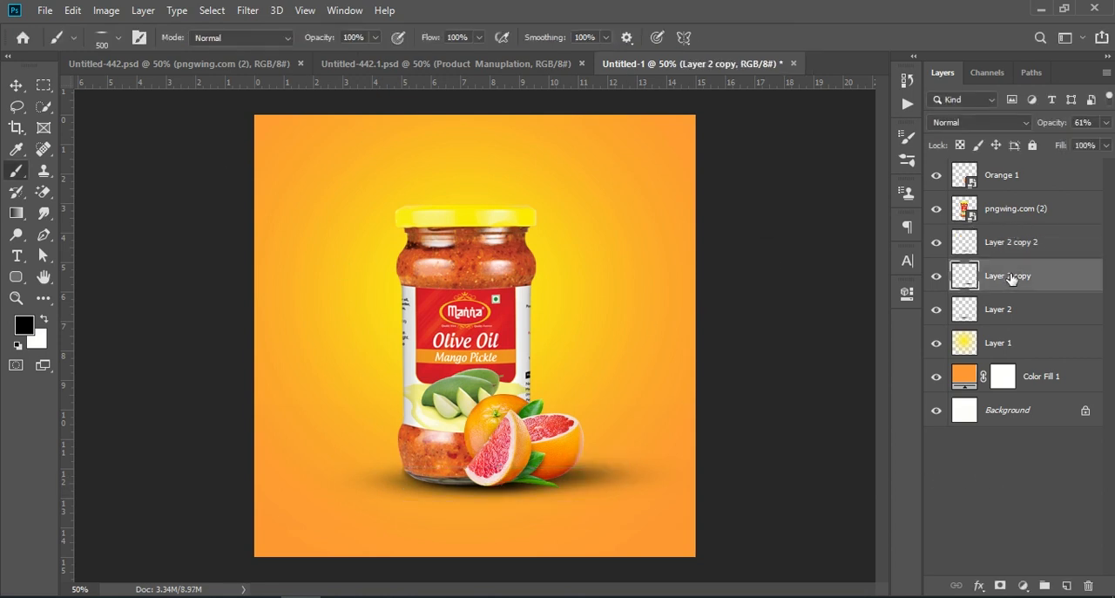
left_click(1014, 317)
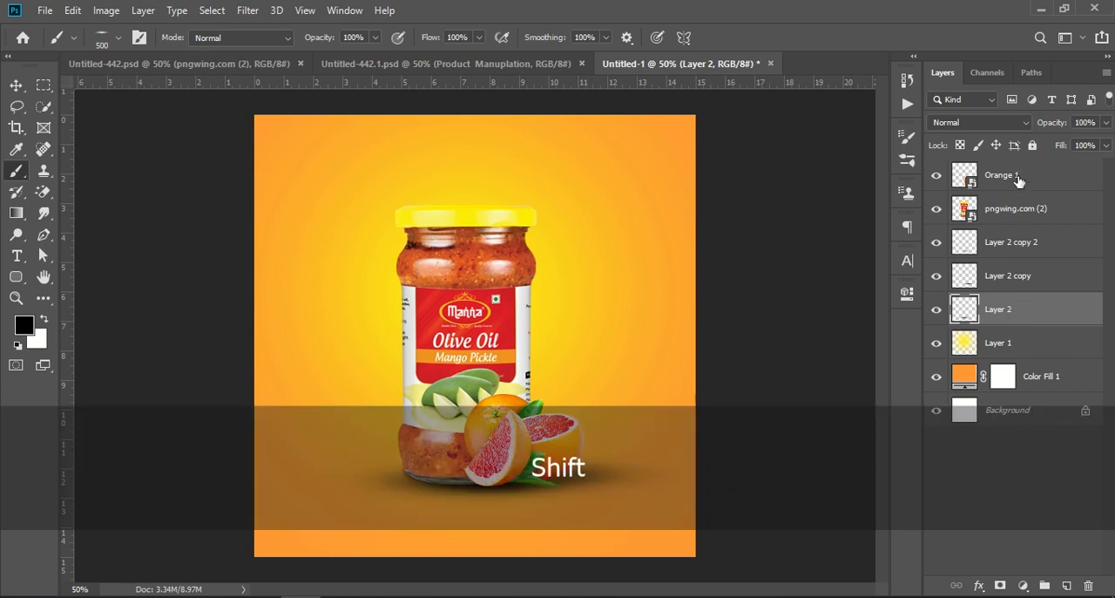
left_click(1018, 177, "shift")
left_click(937, 178)
left_click(937, 177)
left_click(937, 209)
left_click(937, 209)
left_click(937, 242)
left_click(937, 276)
left_click(937, 276)
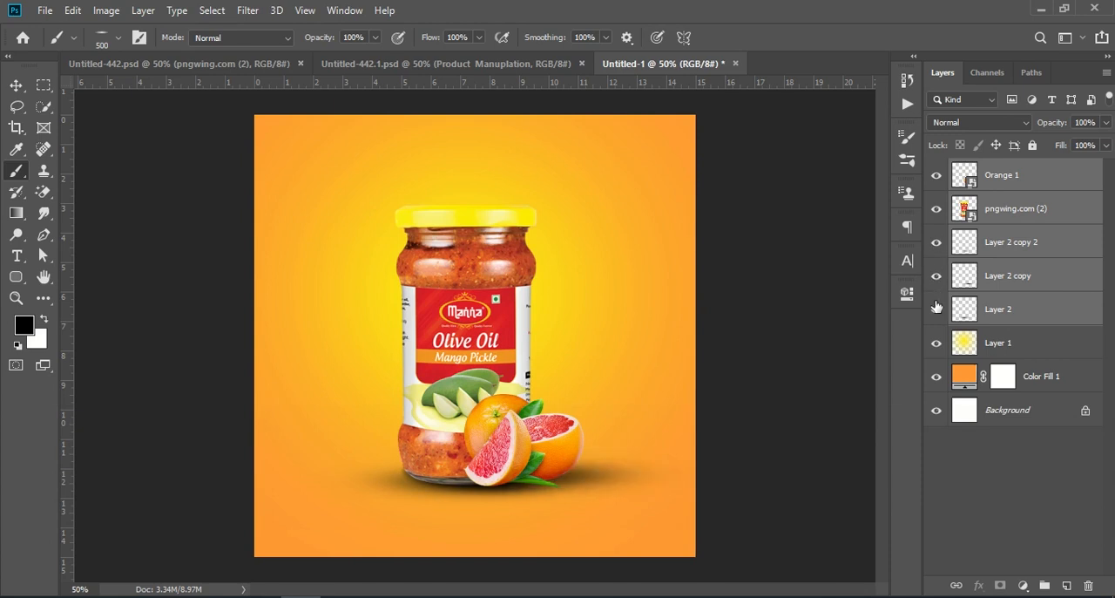
left_click(936, 309)
left_click(936, 310)
left_click(985, 479)
- Duplicate the pngwing.com (2) and Orange 1 layers and convert the copies into a single smart object
left_click(1047, 218)
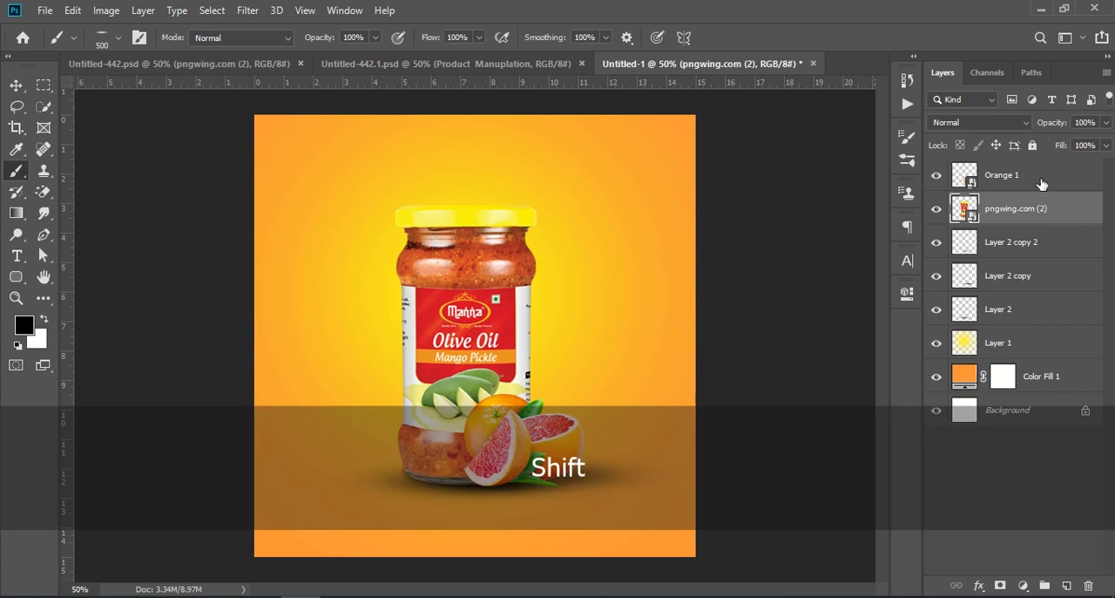
left_click(1042, 184, "shift")
left_click_drag(1059, 187, 1066, 585)
right_click(1034, 175)
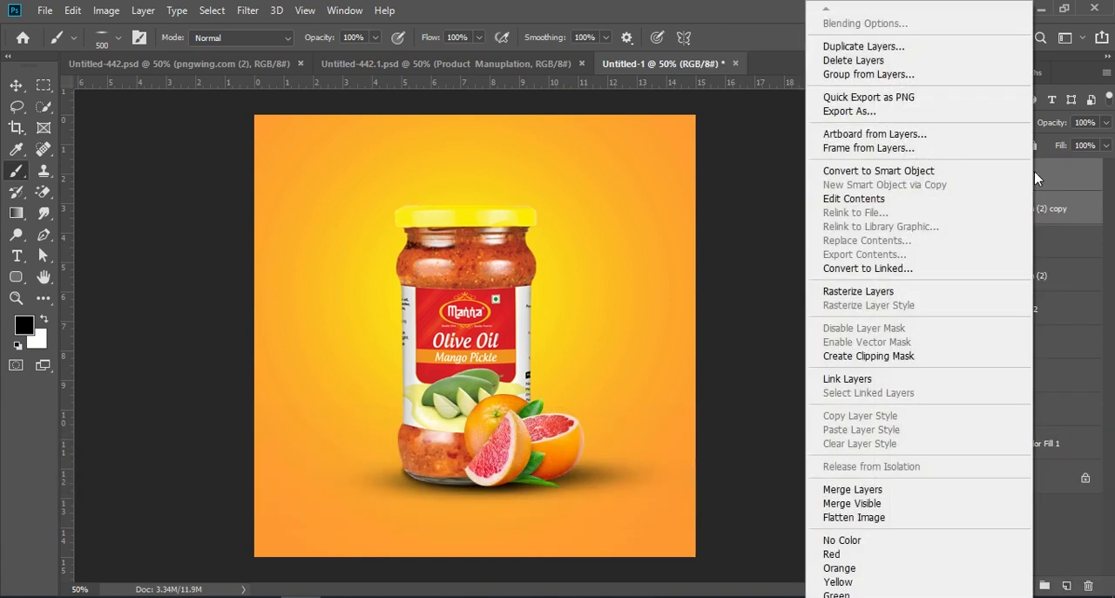
left_click(896, 173)
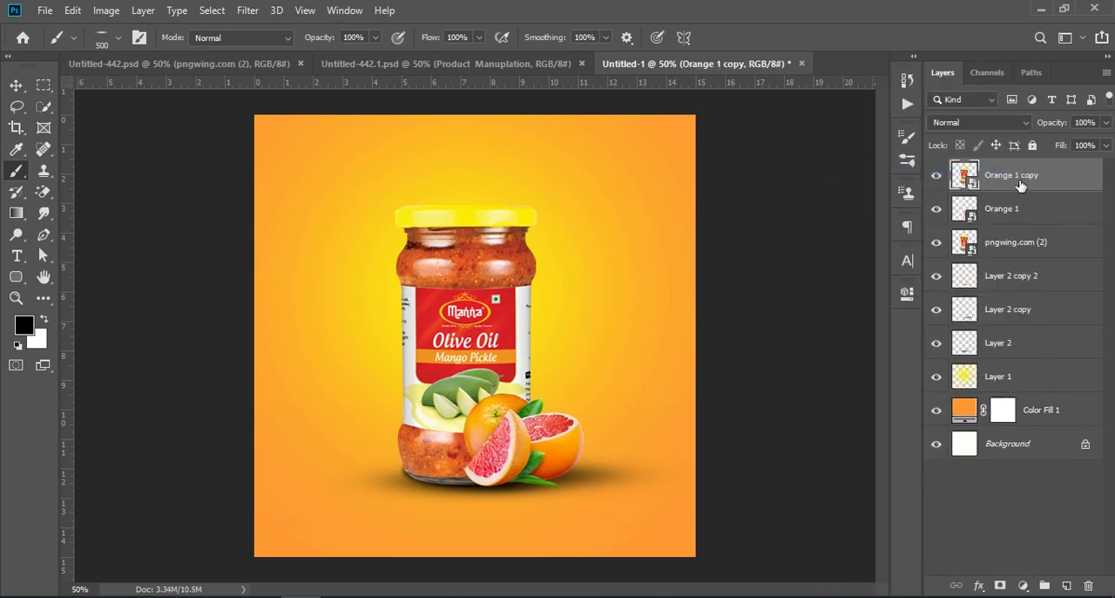
- Flip Orange 1 copy vertically and move it directly below the jar and oranges as a reflection
key("ctrl+t")
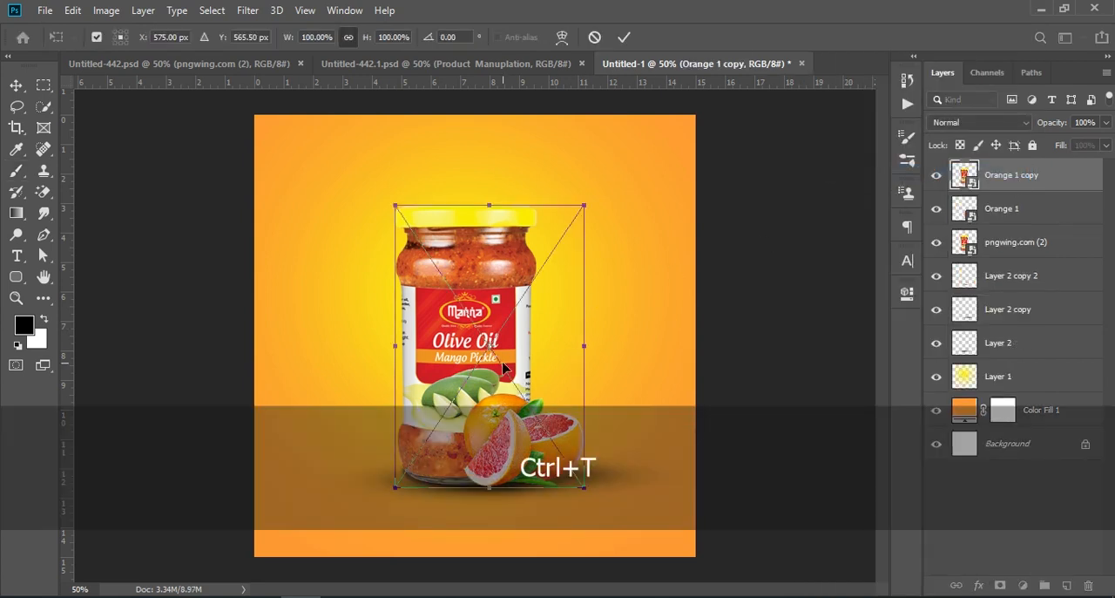
right_click(502, 368)
left_click(540, 567)
left_click_drag(483, 248, 488, 525)
key("Return")
key("b")
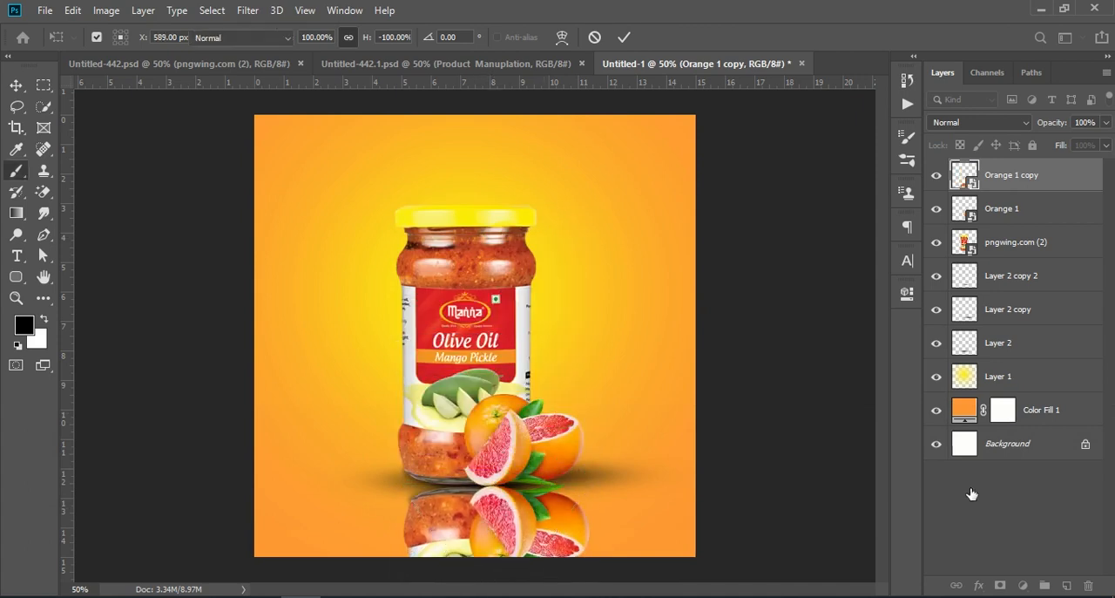
left_click(967, 488)
- Add a layer mask to Orange 1 copy and fade the reflection's lower part with a soft round black brush at 500 px
key("ctrl+KP_Subtract")
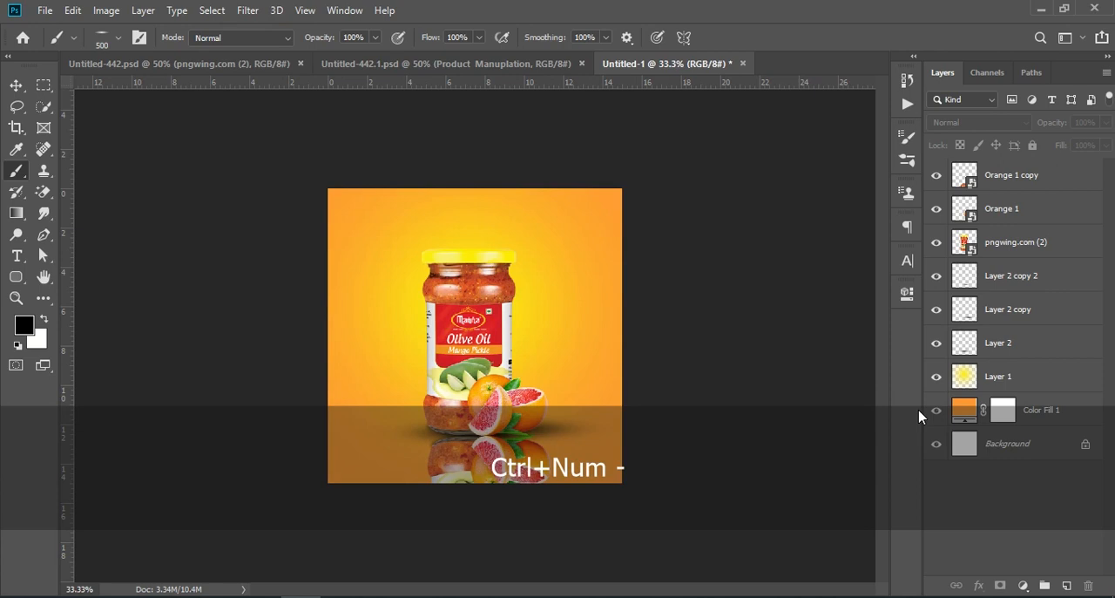
left_click(993, 175)
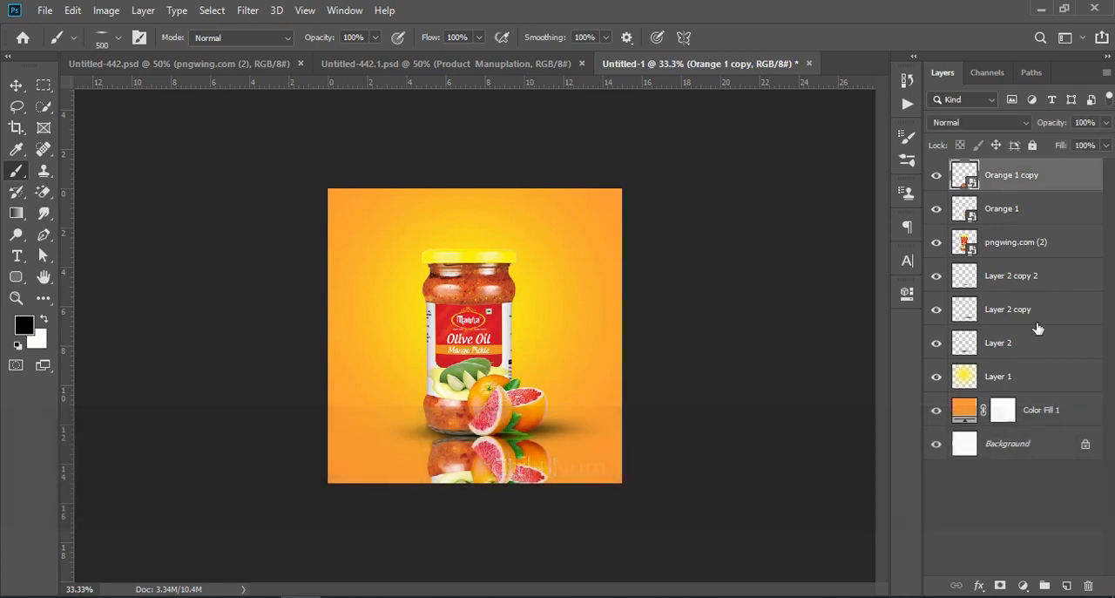
left_click(1000, 586)
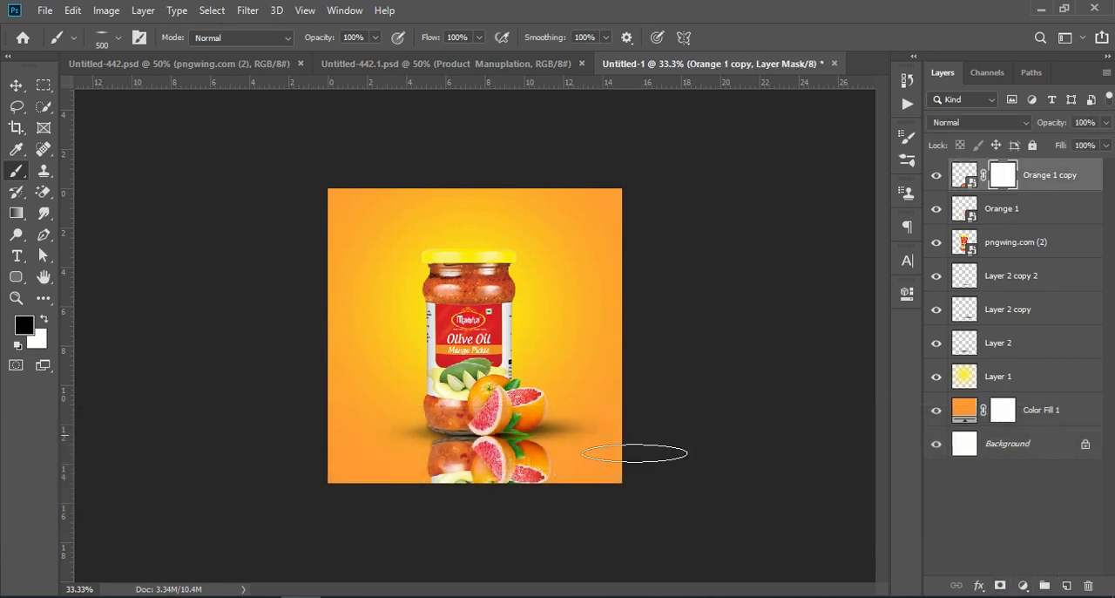
left_click(119, 37)
left_click(62, 166)
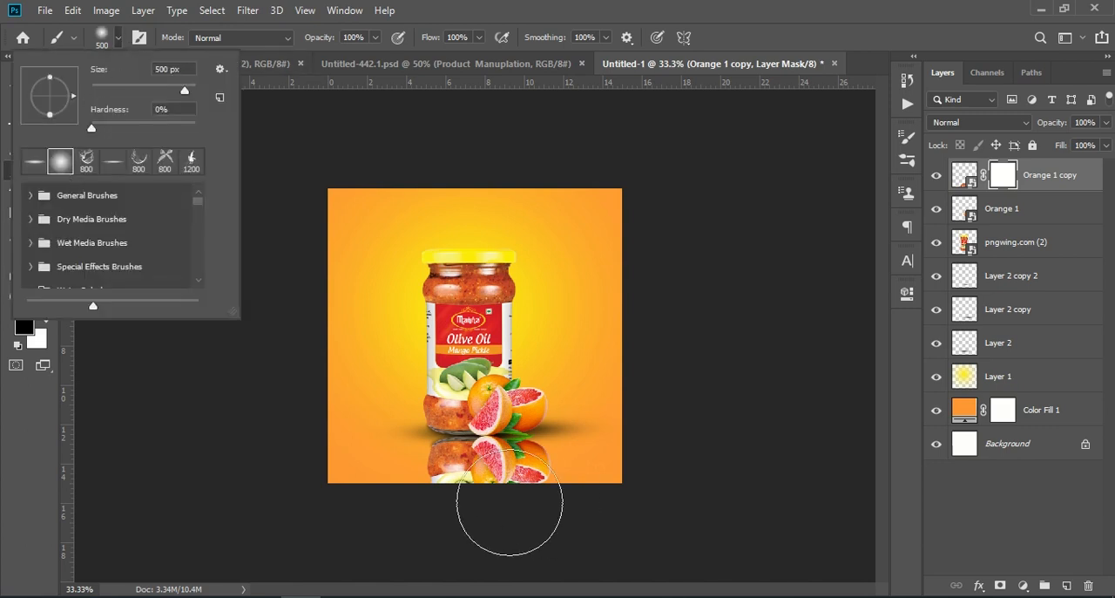
left_click(521, 504)
mouse_move(523, 501)
left_mouse_down()
mouse_move(462, 509)
mouse_move(533, 512)
left_mouse_up()
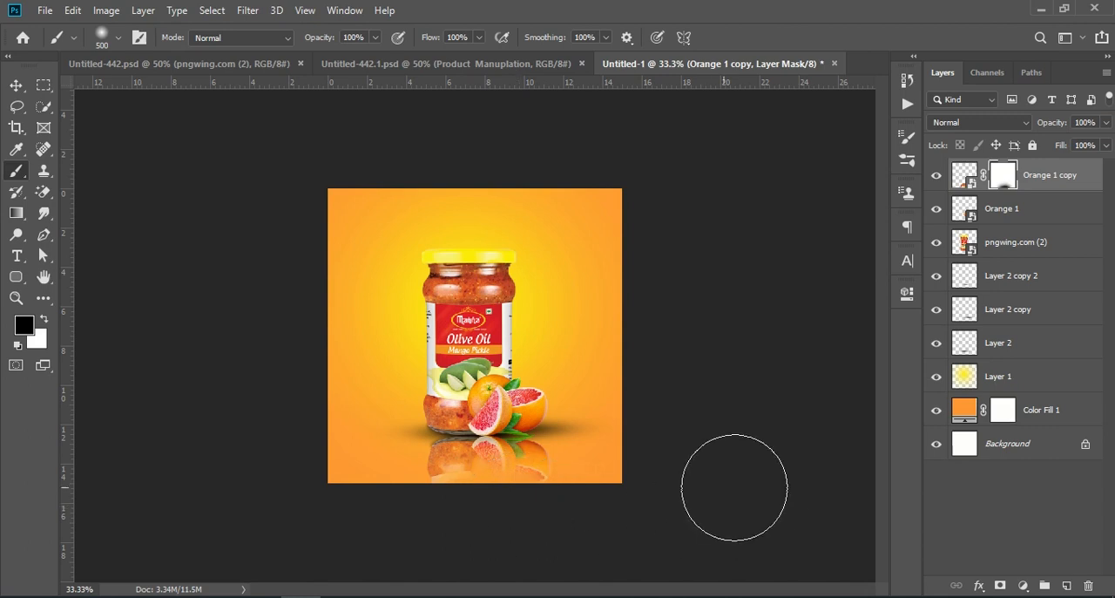
- Hide Layer 3 in Untitled-442.psd and copy its Group 1 of blurred strawberries into the Untitled-1 document
left_click(16, 85)
key("ctrl+KP_Add")
key("ctrl+KP_Add")
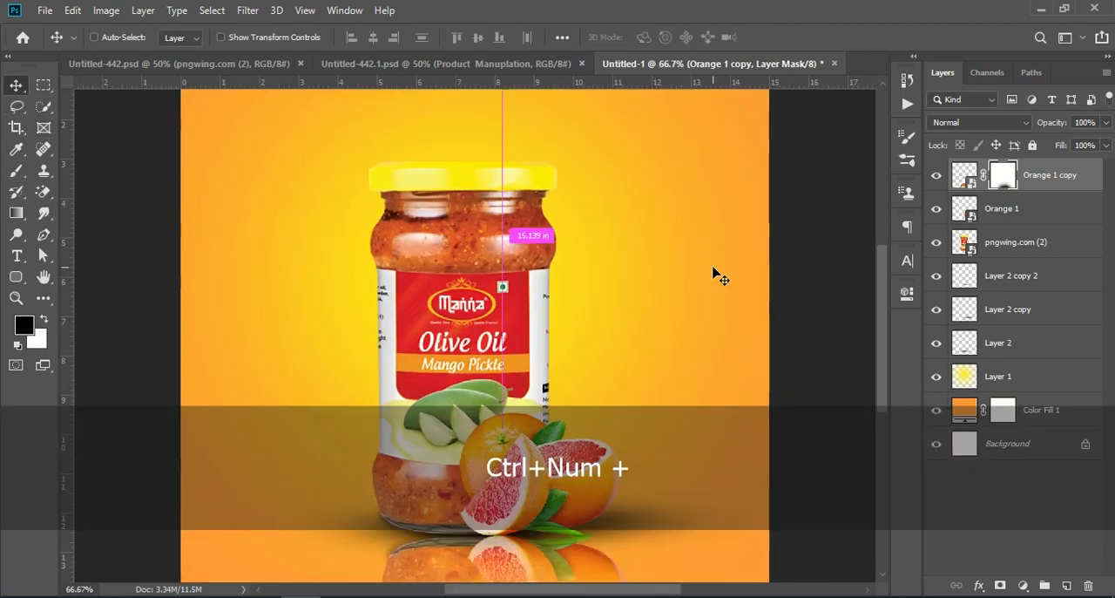
key("ctrl+KP_Subtract")
left_click(406, 65)
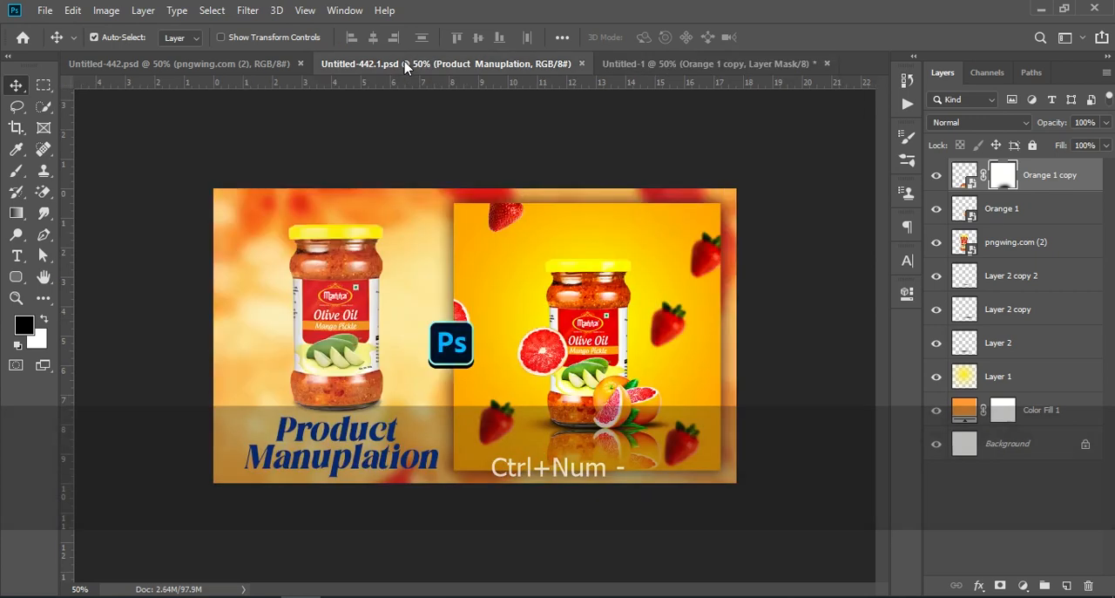
left_click(240, 73)
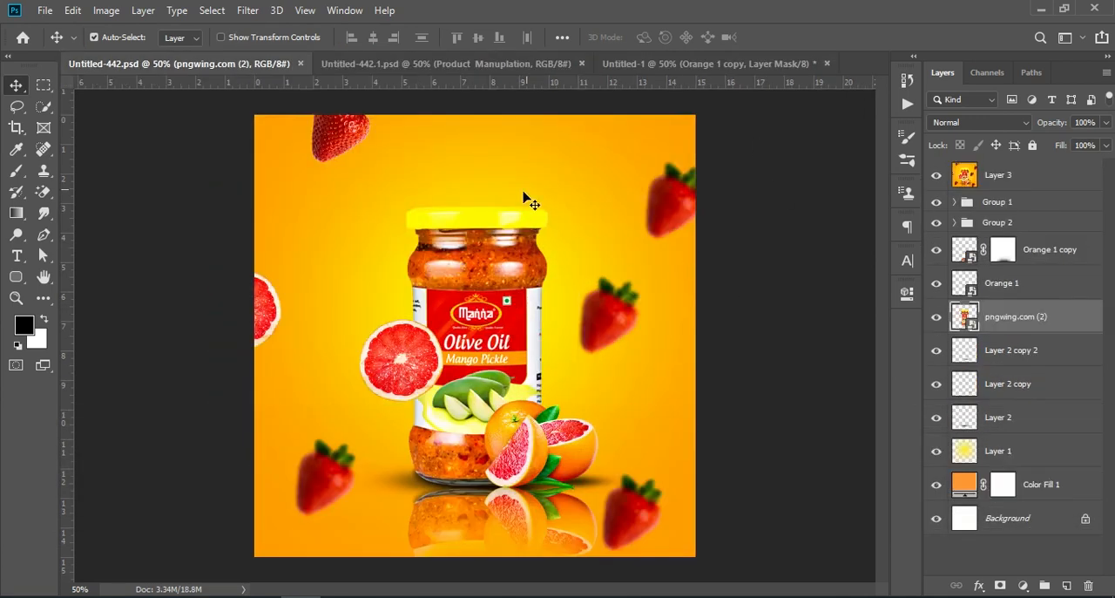
left_click(1000, 201)
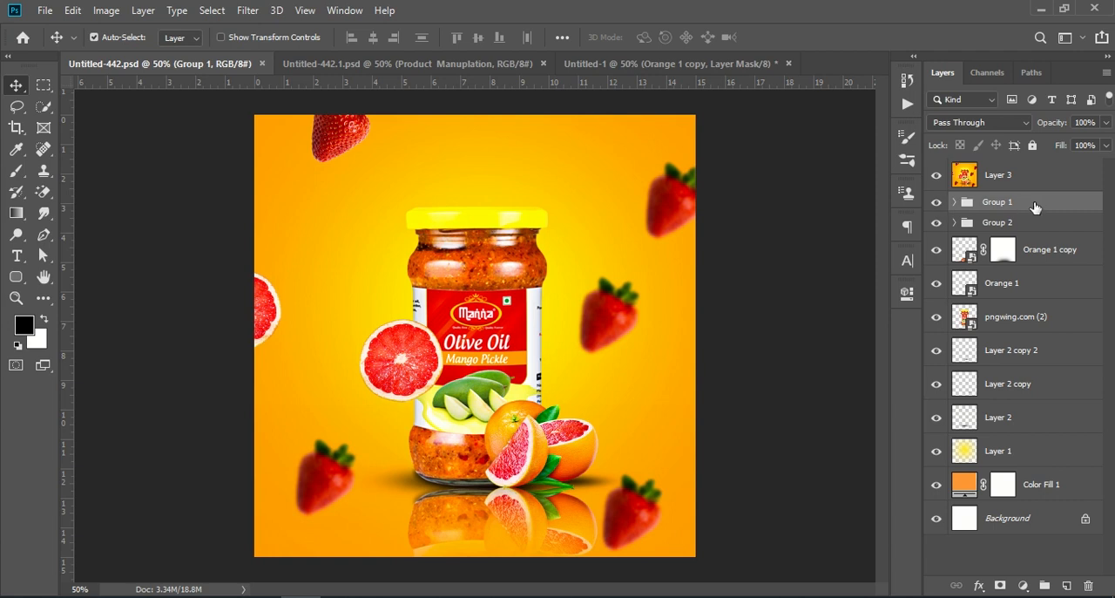
left_click(938, 177)
left_click(937, 201)
left_click(937, 201)
left_click_drag(976, 205, 466, 393)
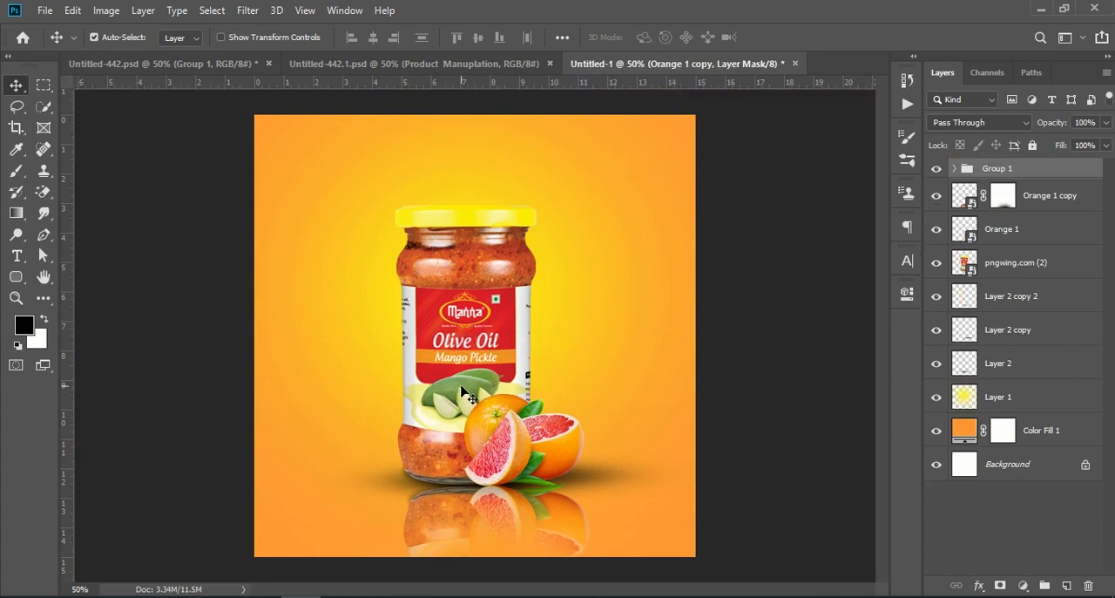
- Enlarge Group 1 and position its blurred strawberries around the jar, reaching past the canvas edges
key("ctrl+t")
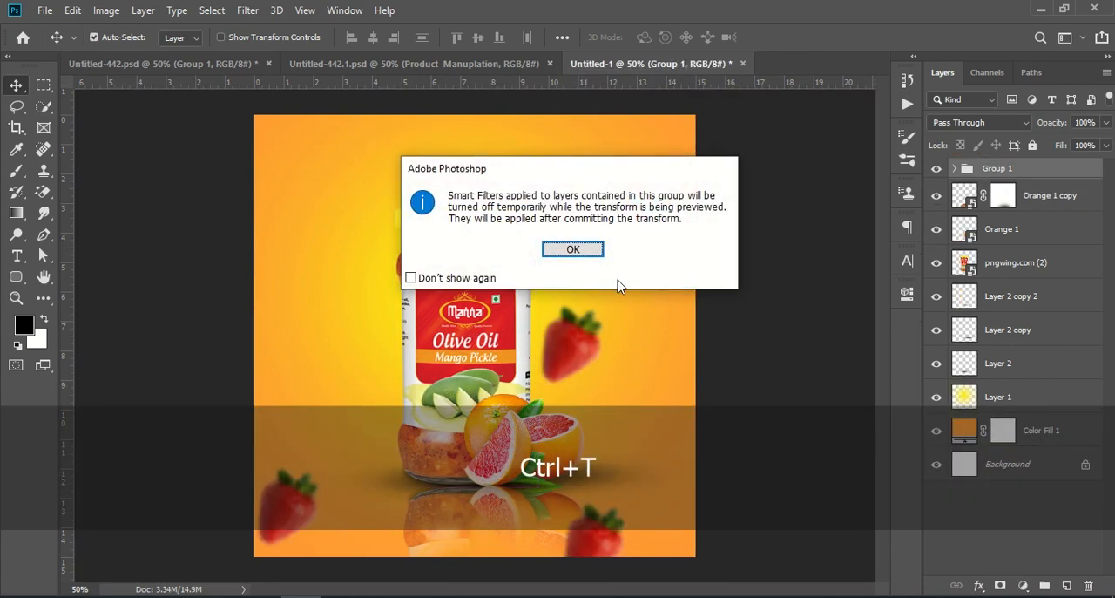
left_click(592, 253)
left_click_drag(580, 344, 614, 296)
left_click_drag(300, 333, 227, 327)
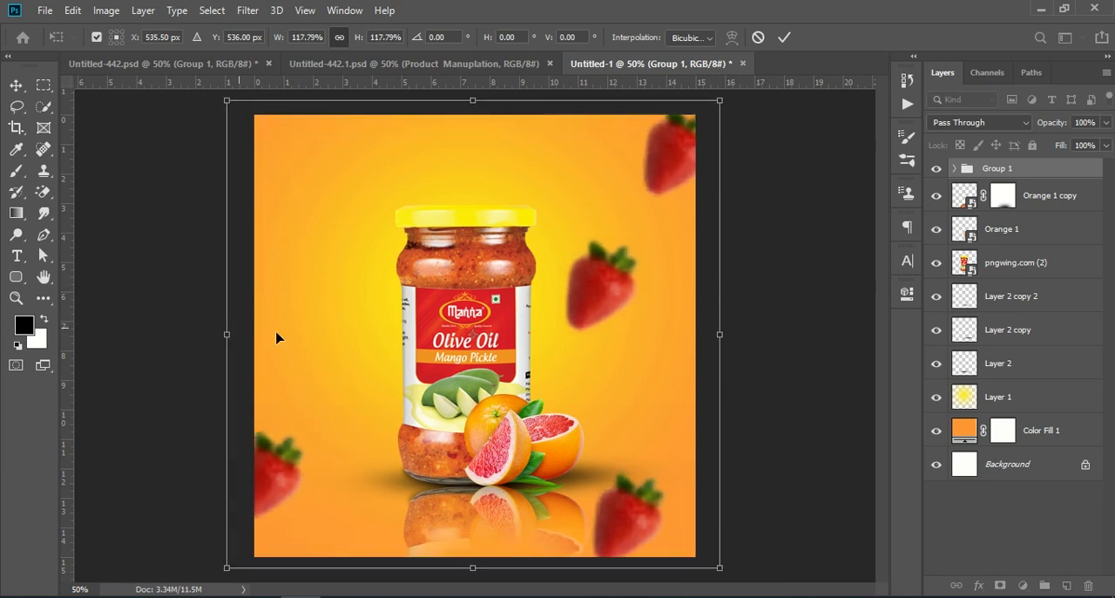
left_click_drag(724, 328, 749, 327)
left_click(783, 37)
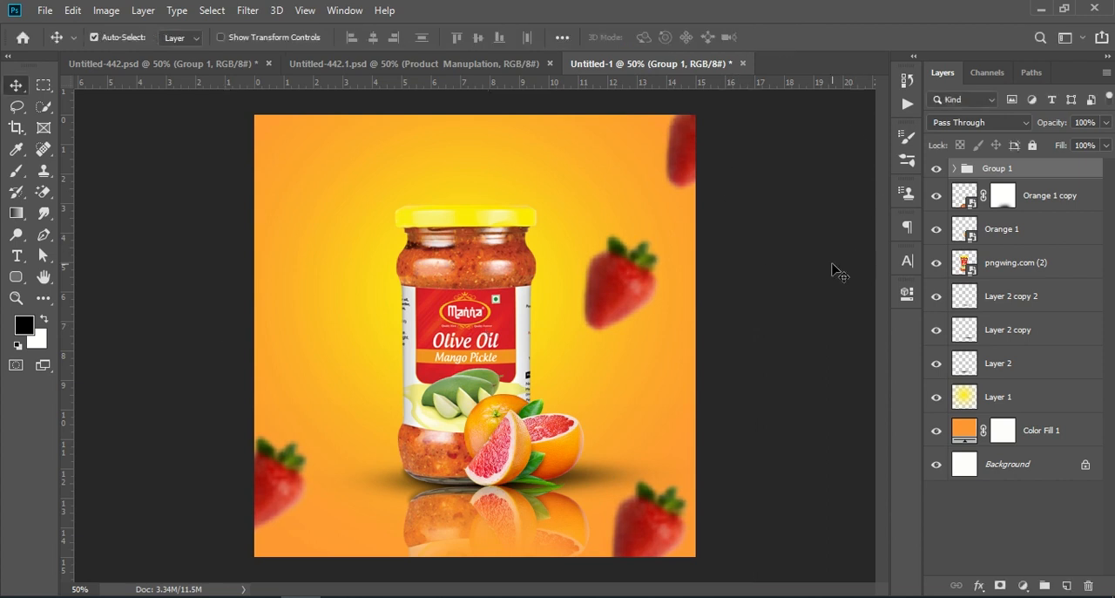
- Copy the strawberry3 layer from Untitled-442.psd to the upper left edge of the Untitled-1 poster
left_click(174, 63)
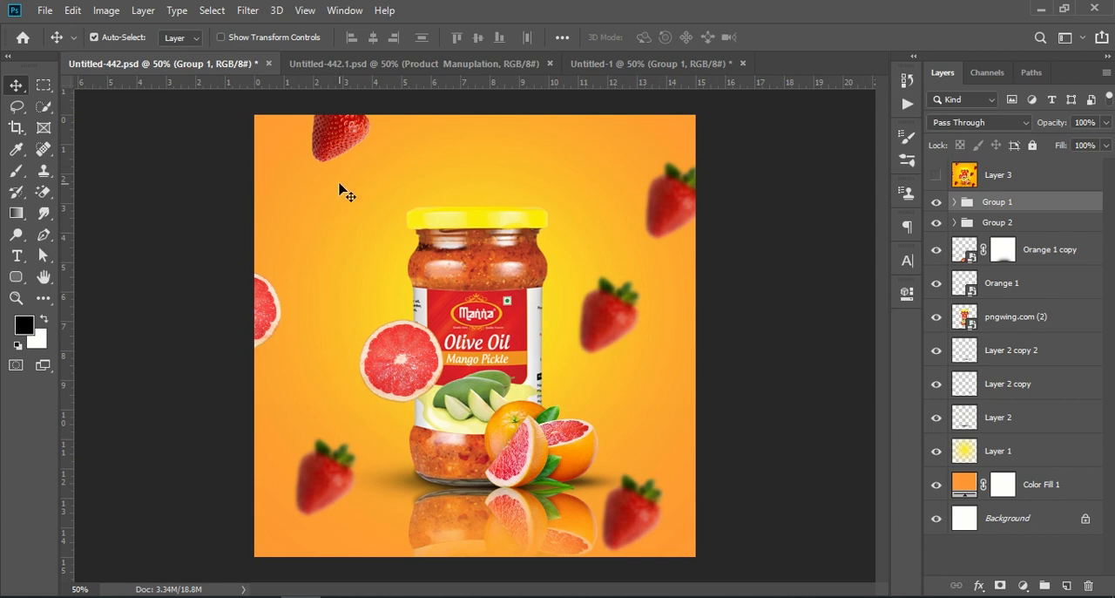
left_click(339, 141)
mouse_move(342, 139)
left_mouse_down()
mouse_move(436, 75)
mouse_move(617, 70)
mouse_move(358, 146)
mouse_move(339, 180)
mouse_move(340, 142)
left_mouse_up()
- Copy Orange slice copy from Untitled-442.psd onto the jar's left side and place a duplicate at the left canvas edge
left_click(171, 64)
left_click(400, 362)
mouse_move(401, 361)
left_mouse_down()
mouse_move(406, 340)
mouse_move(685, 63)
mouse_move(378, 376)
mouse_move(406, 347)
left_mouse_up()
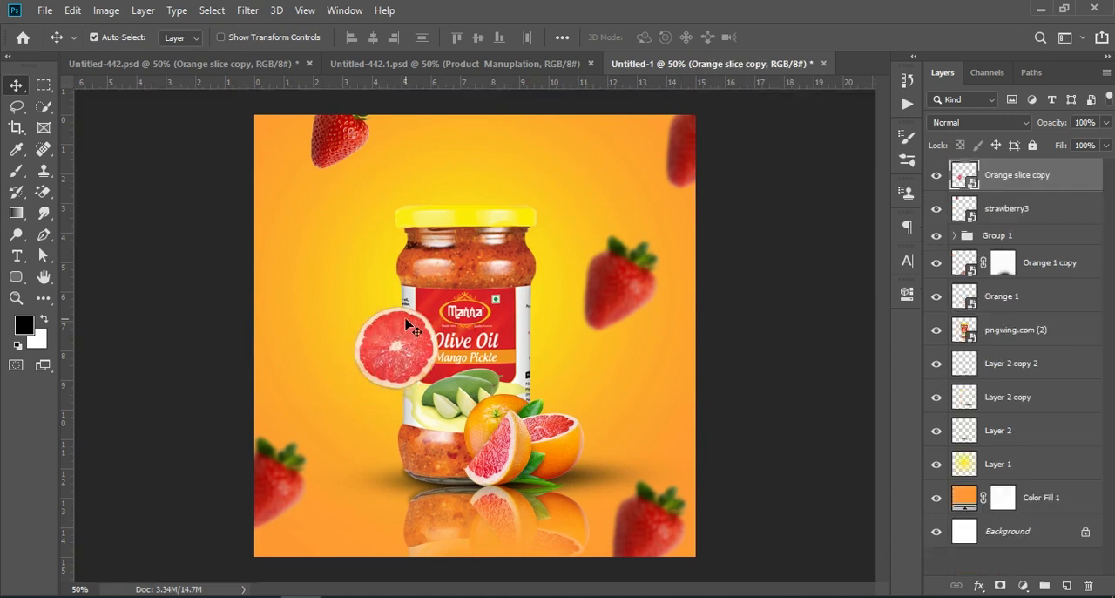
left_click_drag(1057, 180, 1065, 585)
left_click_drag(373, 351, 227, 328)
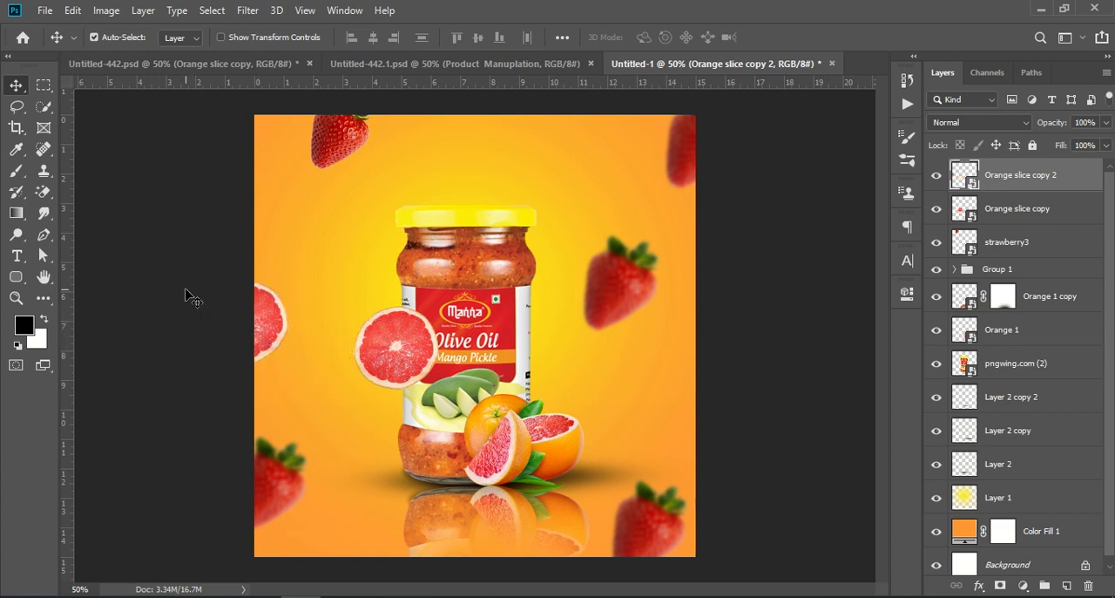
- Scale down the stobary layer in Group 1 and reposition its strawberries around the jar to match Untitled-442.psd
left_click(192, 64)
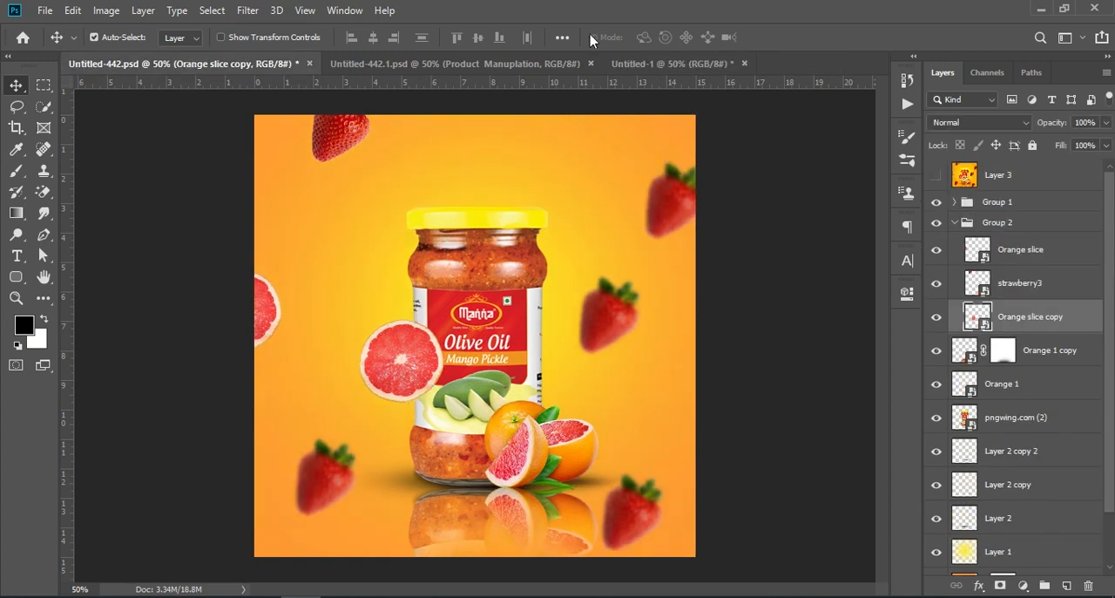
left_click(649, 63)
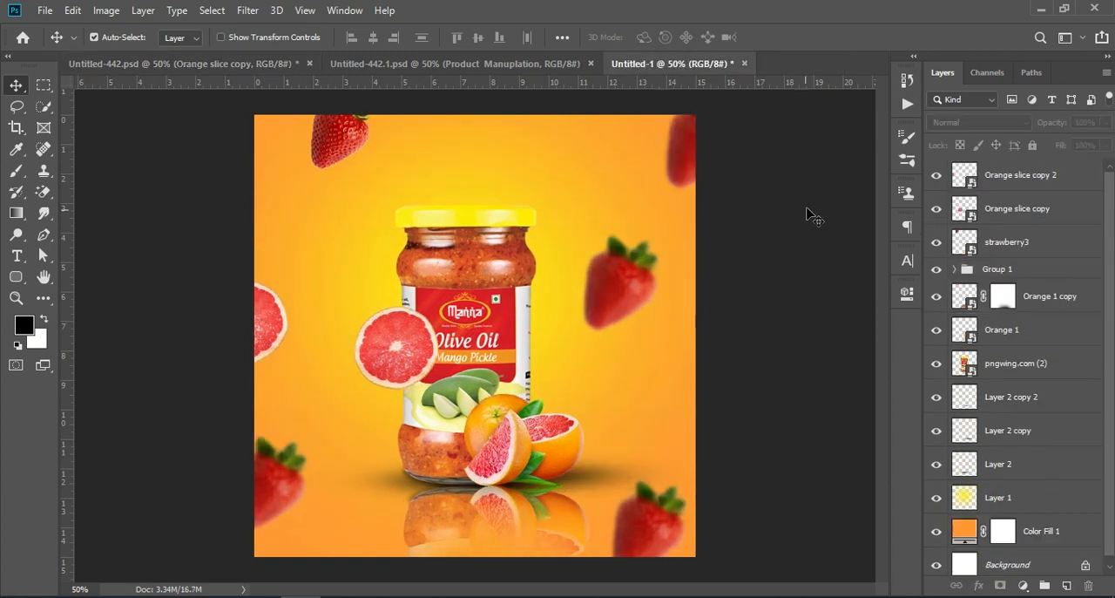
left_click(692, 164)
key("ctrl+t")
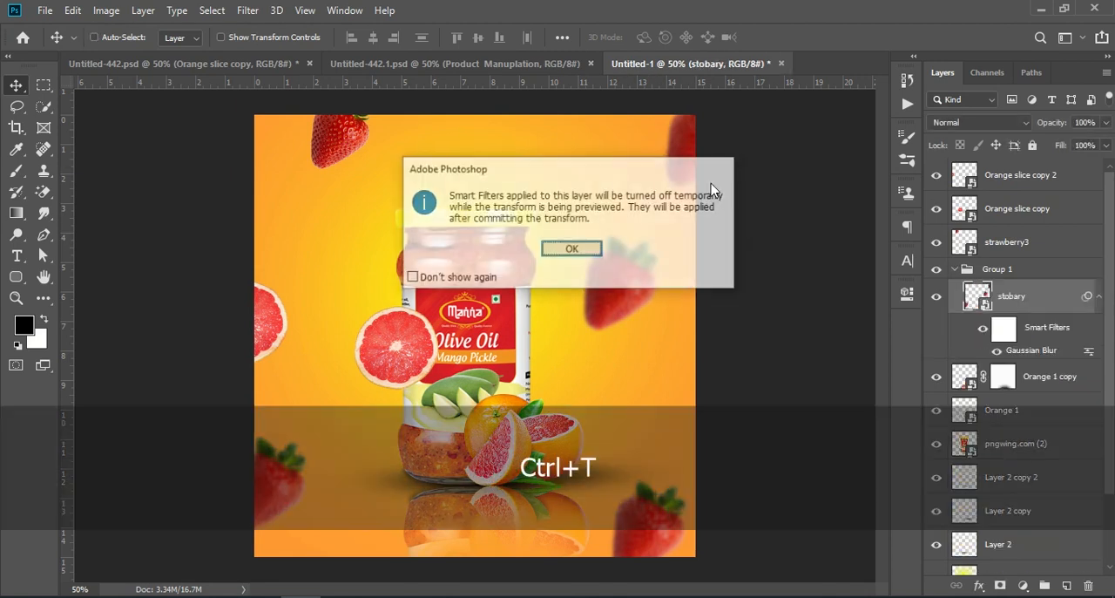
left_click(575, 250)
left_click_drag(741, 333, 634, 349)
left_click_drag(596, 228, 629, 291)
left_click_drag(704, 364, 679, 362)
key("Return")
key("ctrl+f")
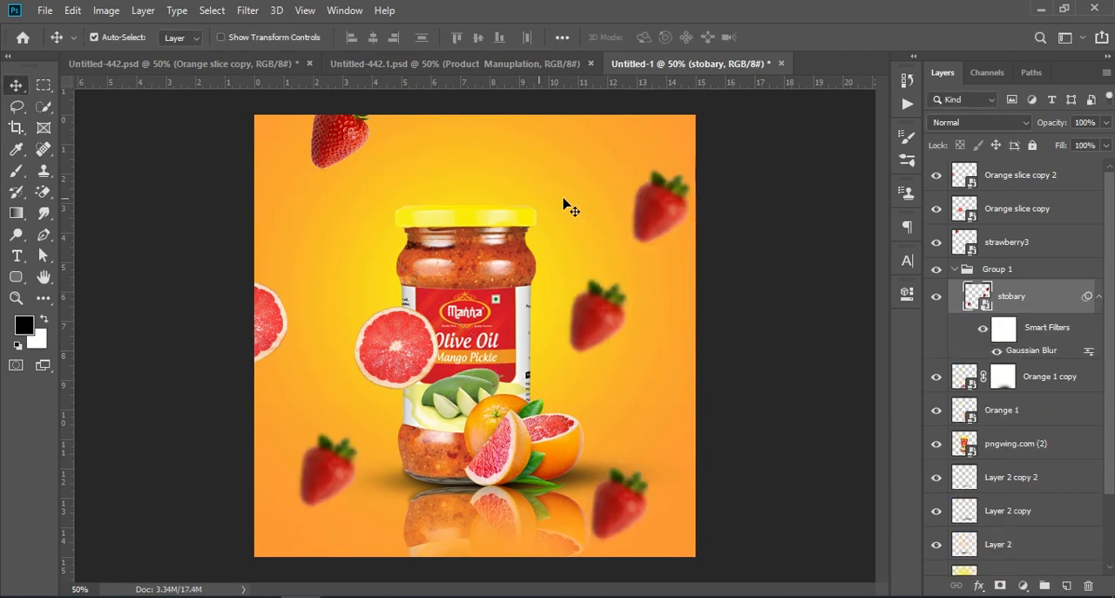
- Group all layers from Orange slice copy 2 down to Color Fill 1, leaving out the Background
left_click(1049, 176)
scroll(1034, 351, "down", 2)
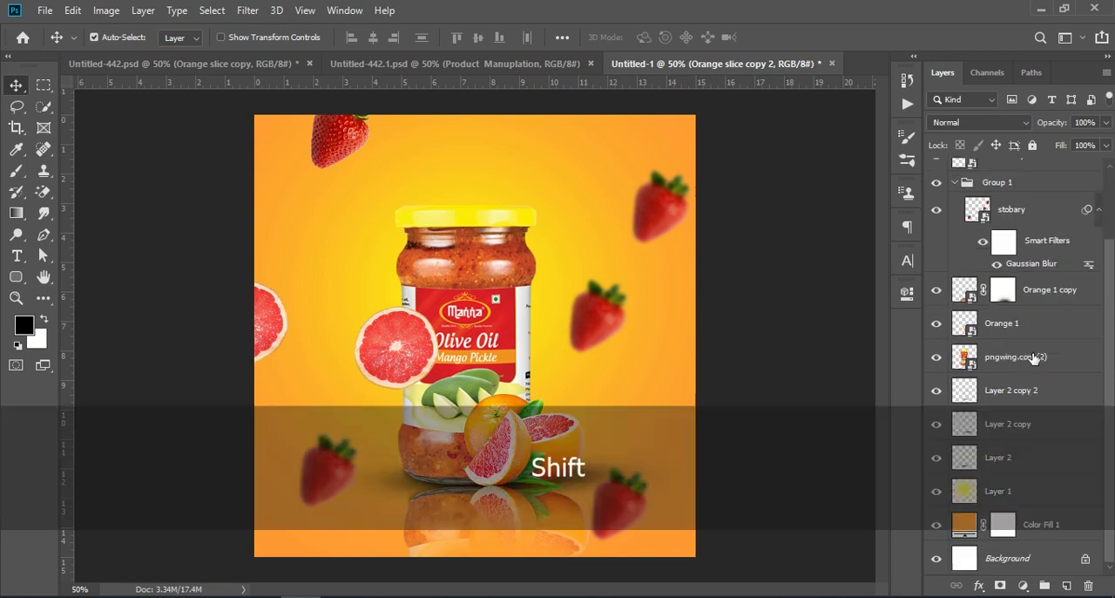
left_click(1063, 531, "shift")
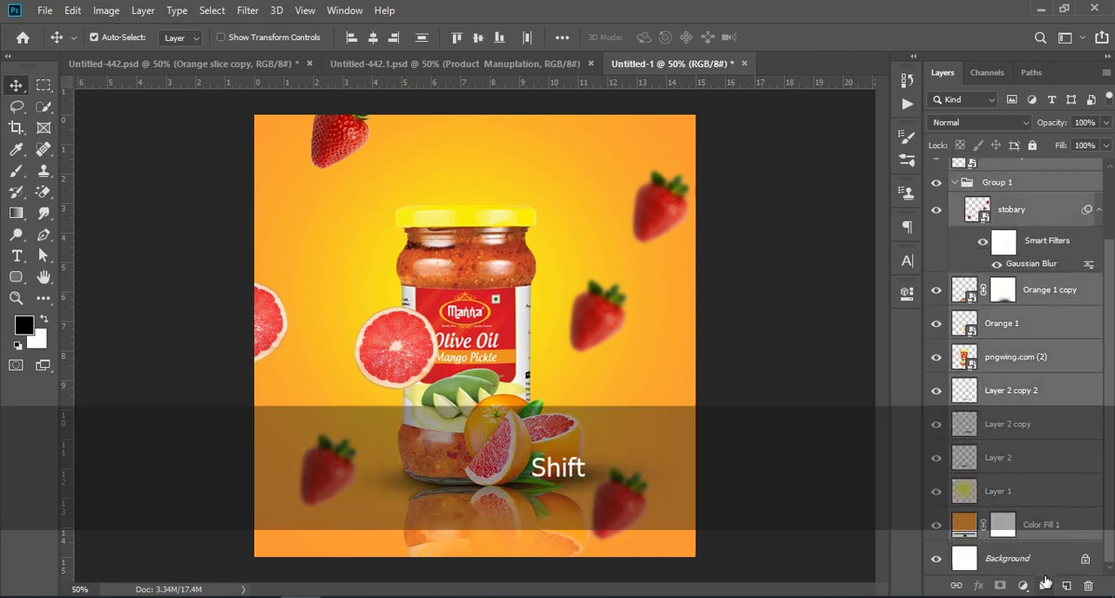
left_click(1045, 580)
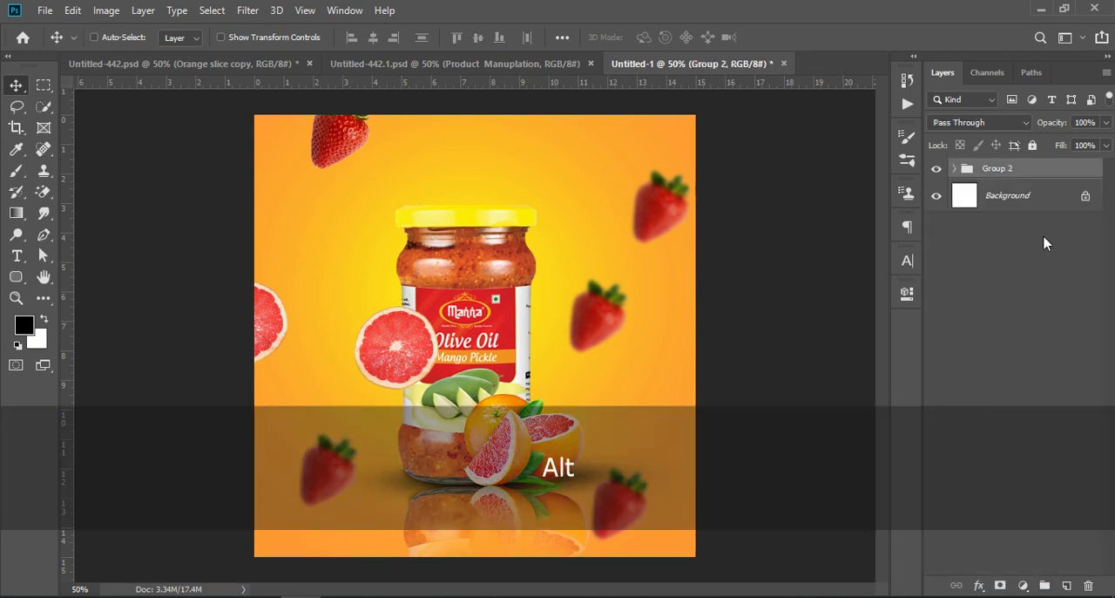
- Stamp all visible layers into a new layer above the group and open the Camera Raw Filter on it
key("shift+ctrl+alt+e")
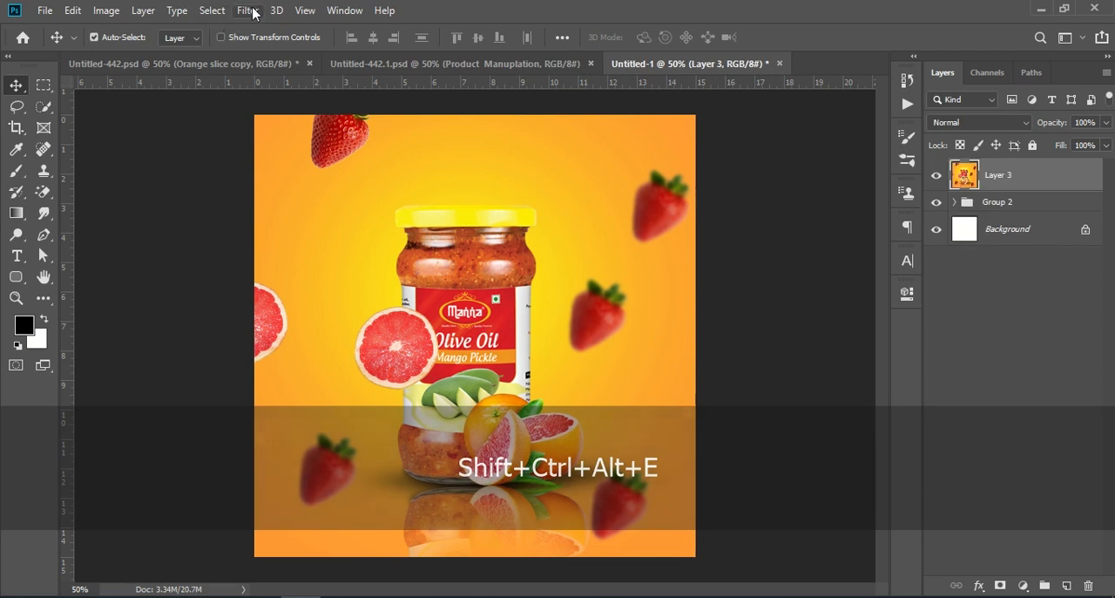
left_click(248, 10)
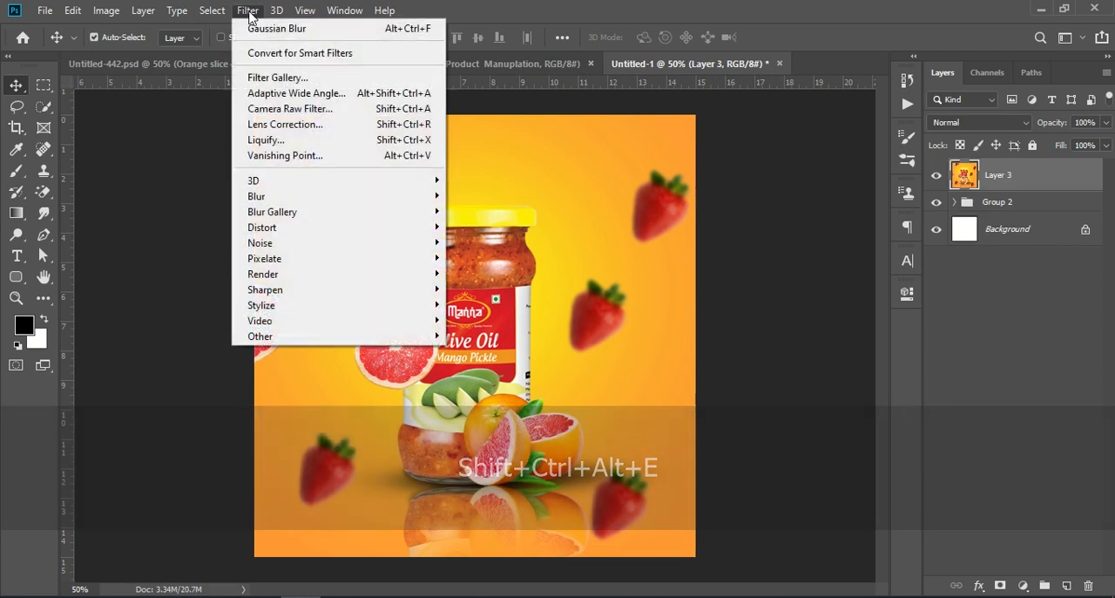
left_click(340, 108)
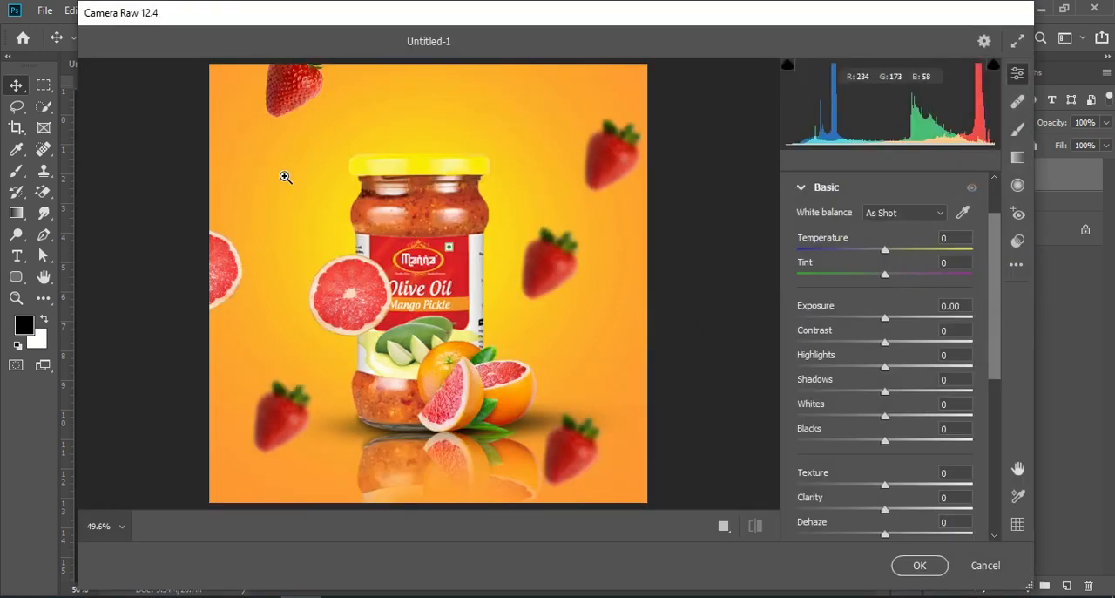
- Set Texture to +17, Clarity to +15, Dehaze to +19, Vibrance to +8 and Saturation to +7 in Camera Raw
scroll(874, 354, "down", 2)
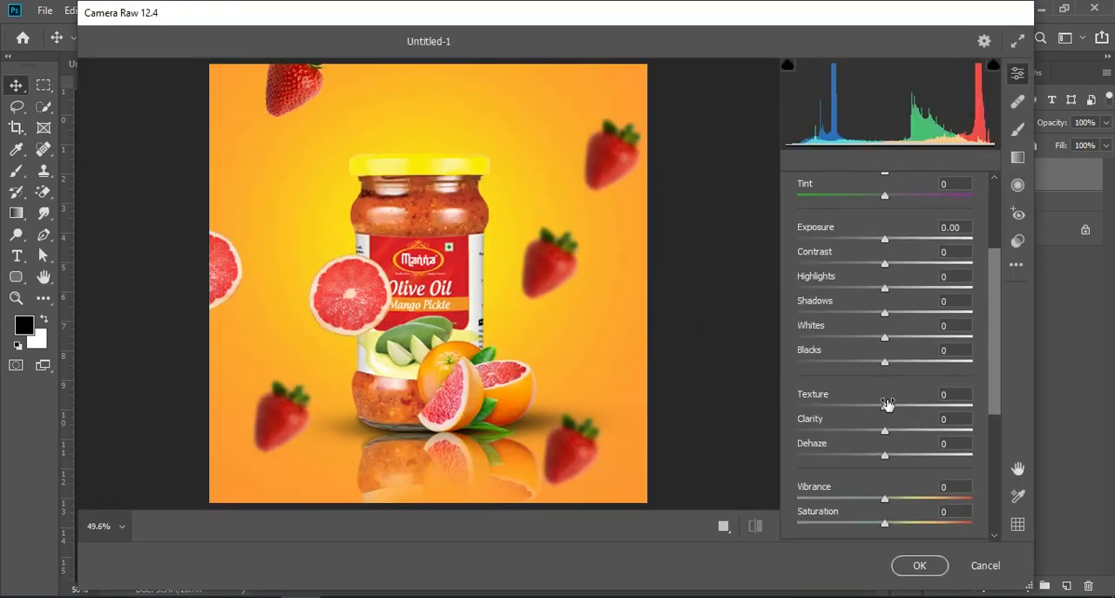
left_click_drag(884, 409, 903, 457)
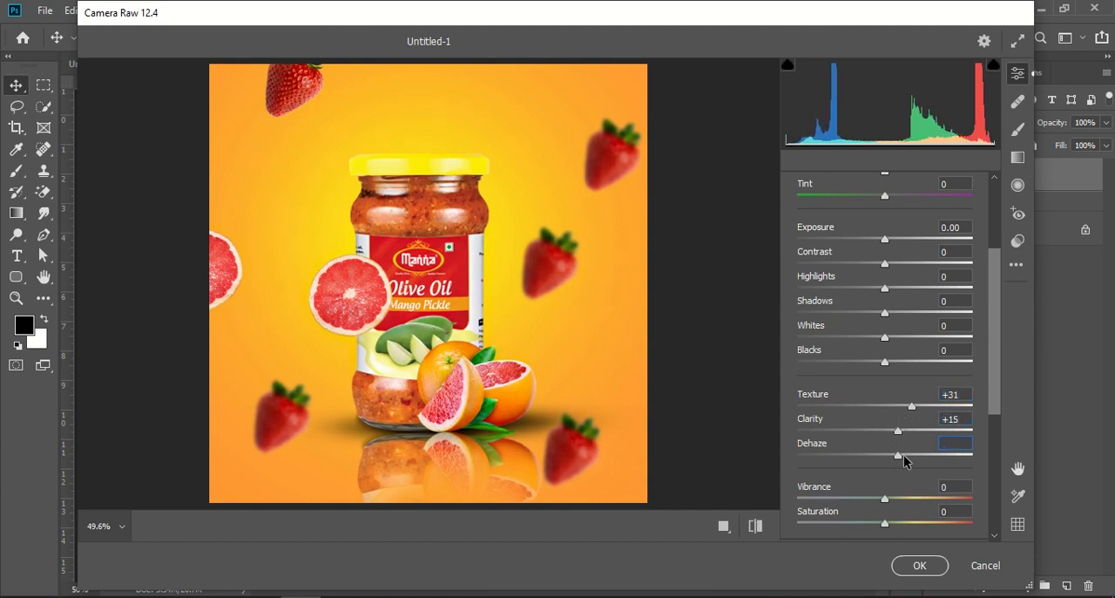
scroll(893, 380, "down", 1)
left_click_drag(885, 459, 898, 458)
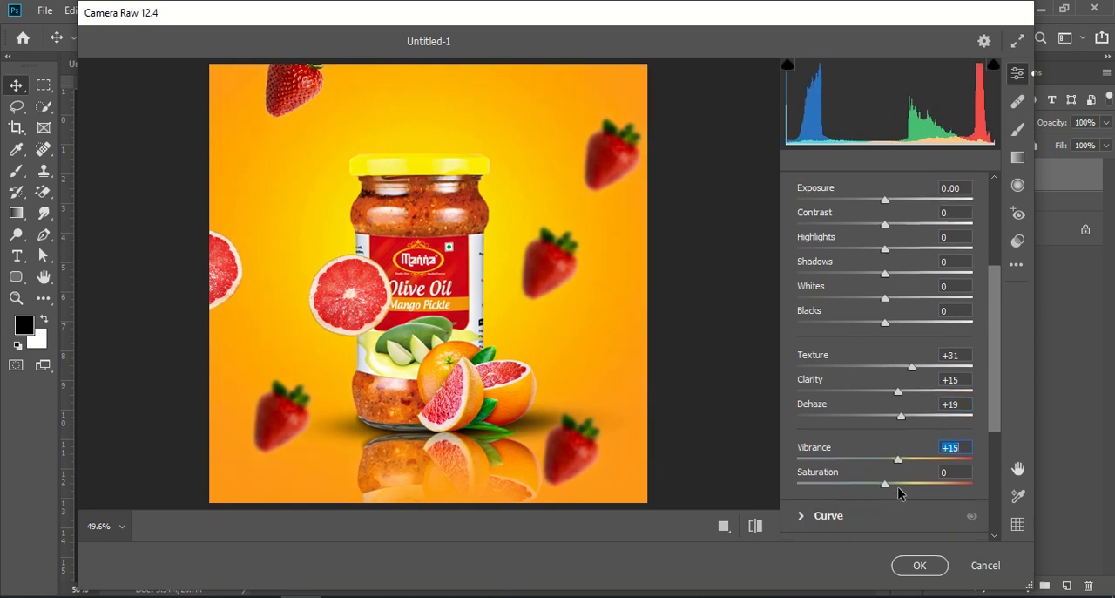
left_click_drag(895, 464, 892, 465)
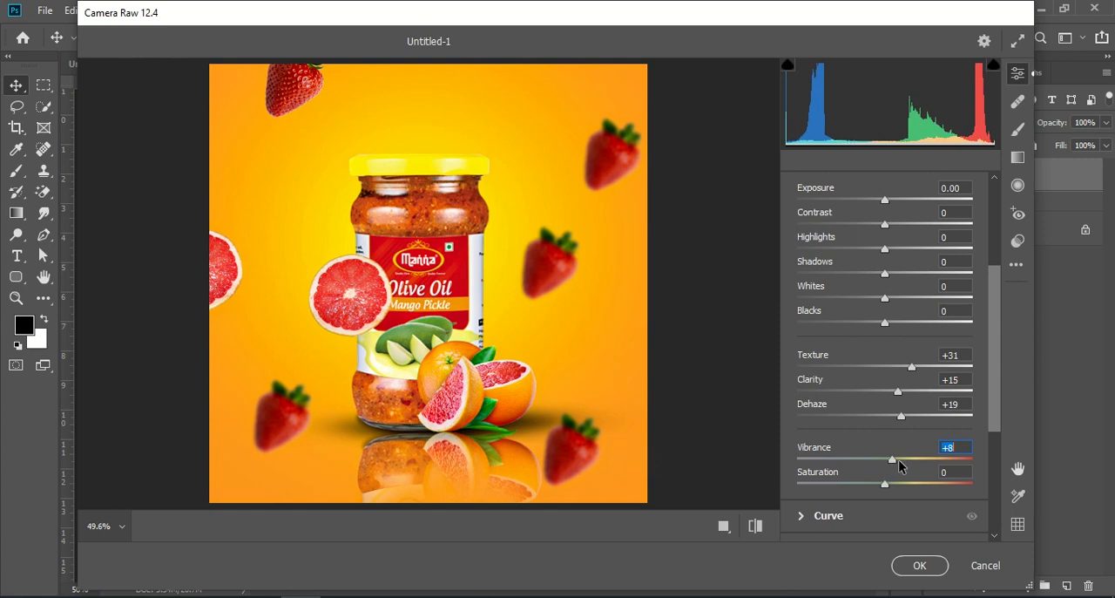
left_click_drag(907, 363, 905, 363)
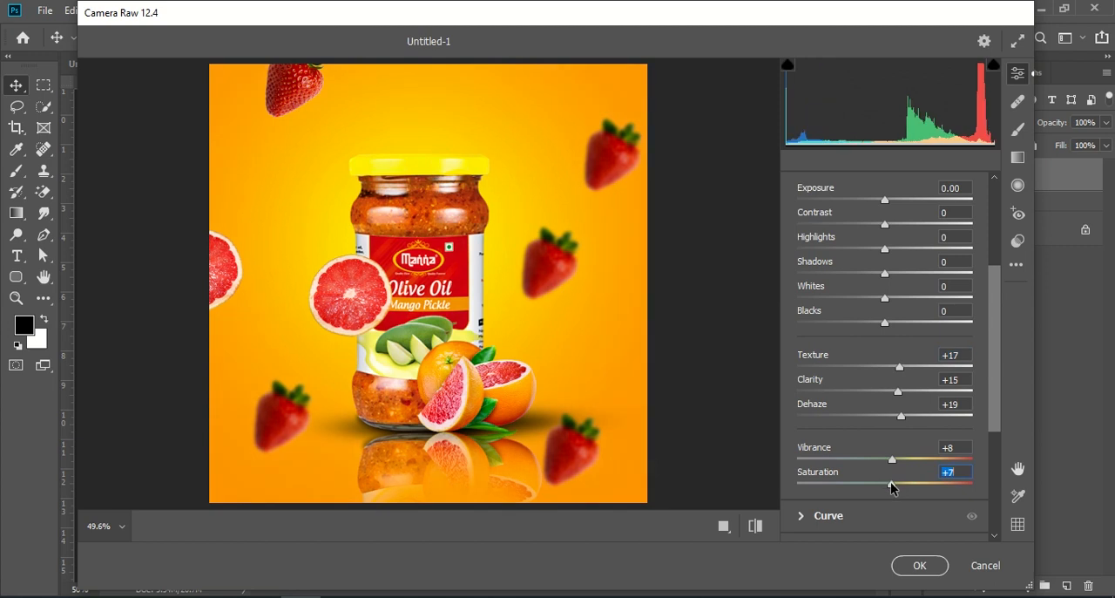
- Fine-tune the tonal settings in Camera Raw's Basic adjustments, apply the filter and inspect the poster up close
scroll(893, 386, "up", 1)
left_click_drag(885, 264, 896, 369)
left_click(918, 572)
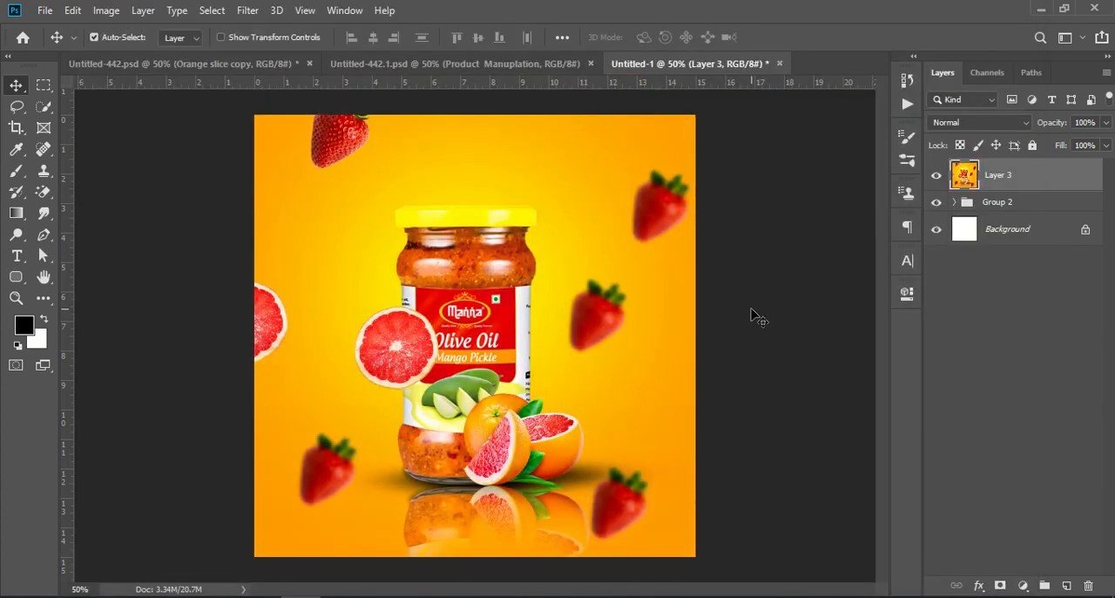
key("ctrl+KP_Add")
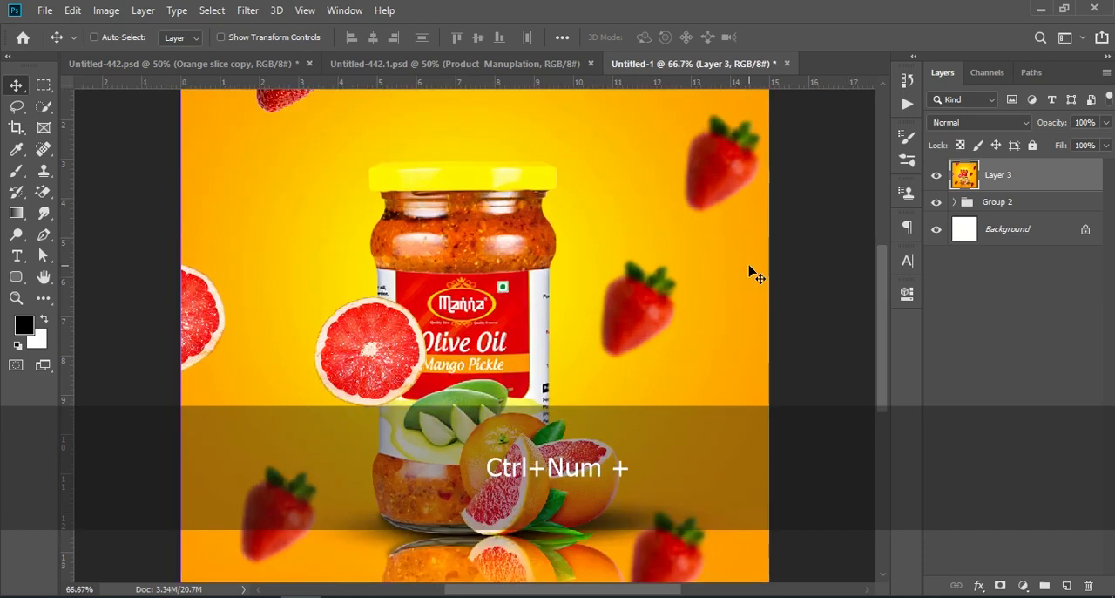
key("ctrl+KP_Subtract")
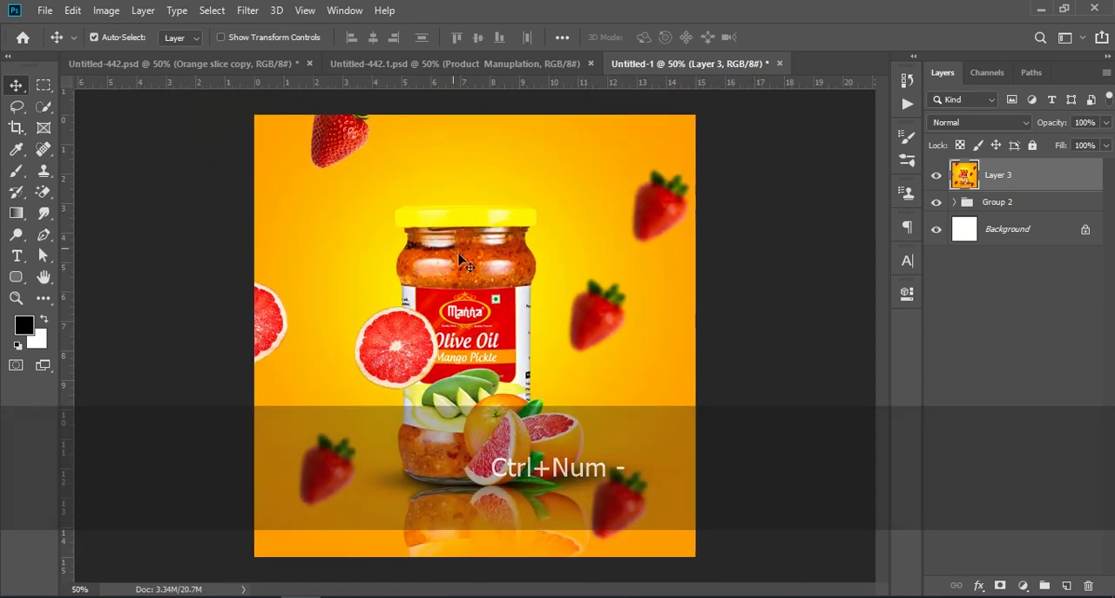